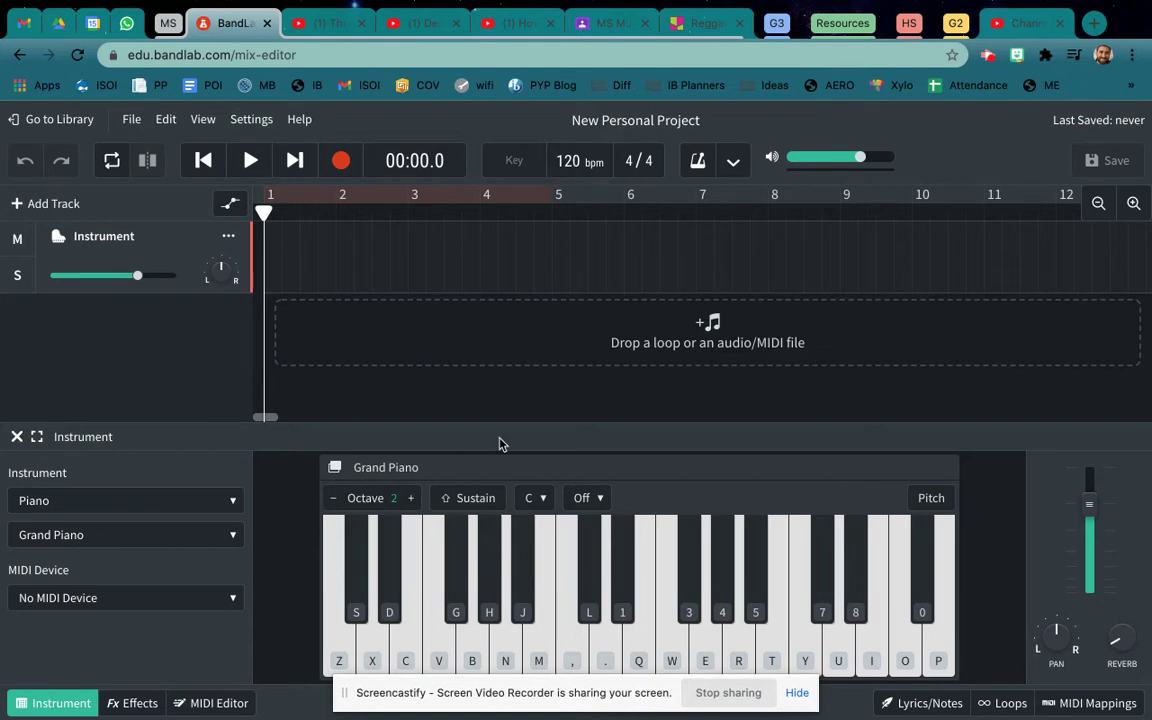
Turn on looping and play the C–E–G chord repeatedly on the Grand Piano keyboard at octave 2
key("c")
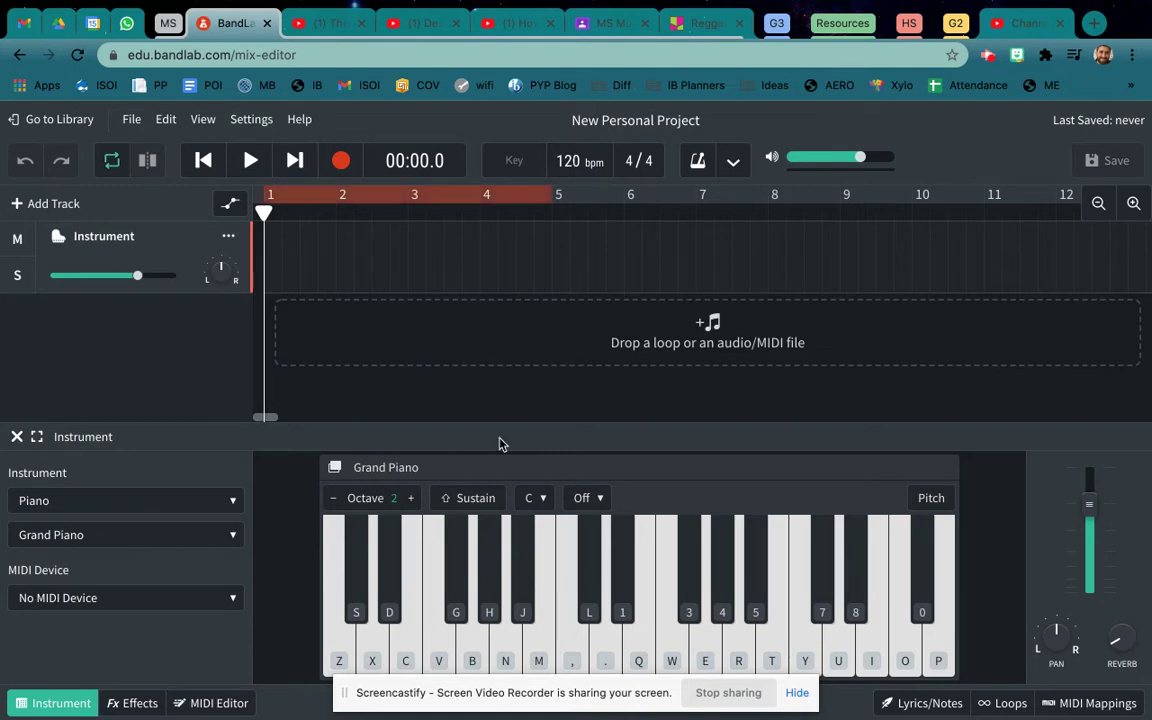
left_click(469, 590)
key("z")
key("c")
key("b")
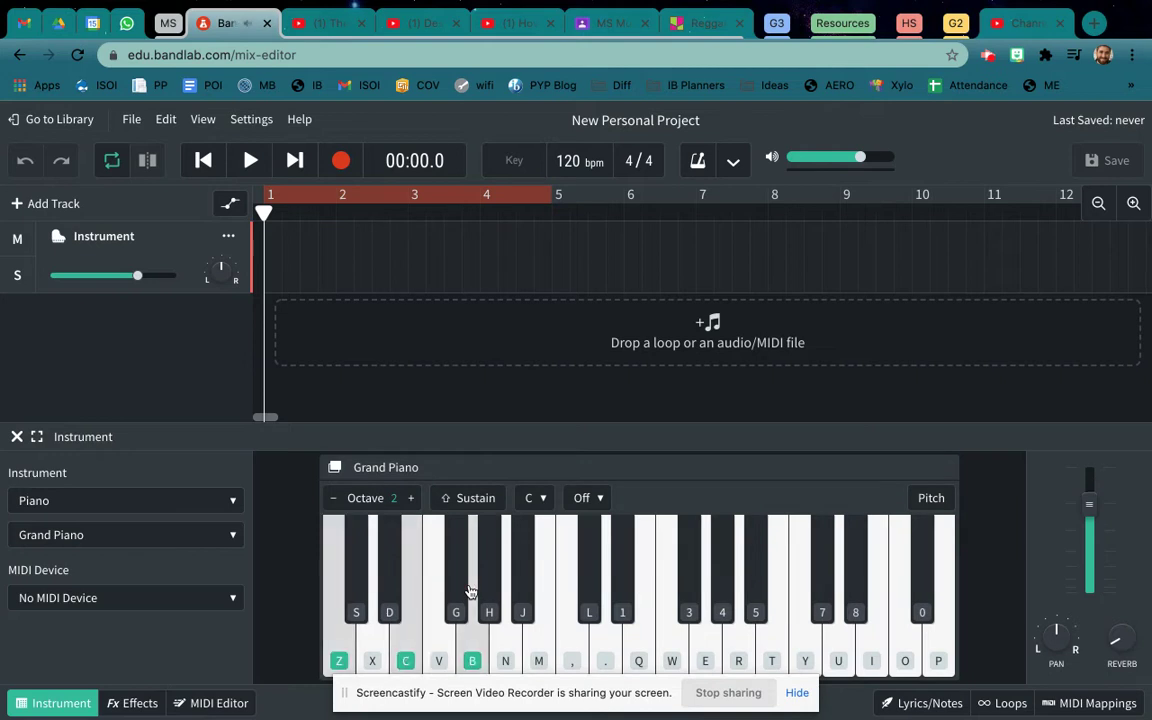
key("z")
key("c")
key("b")
key("z")
key("c")
key("b")
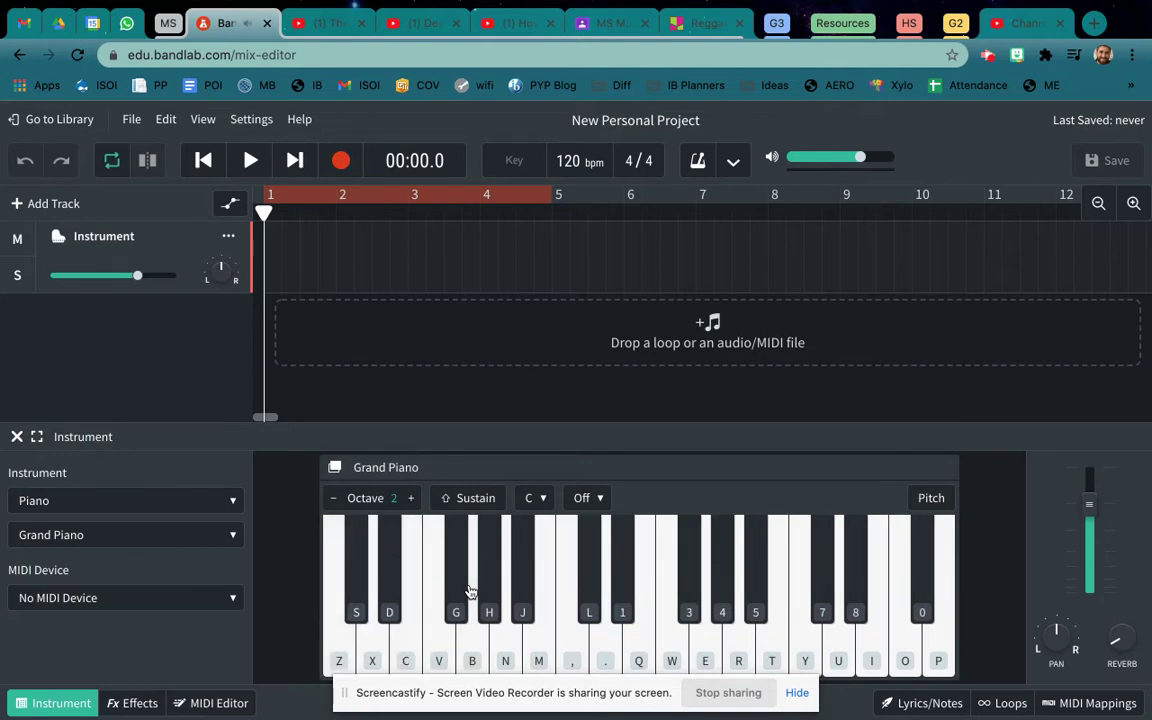
key("z")
key("c")
key("b")
Activate the pencil tool in the MIDI editor and return to the instrument keyboard view
left_click(215, 703)
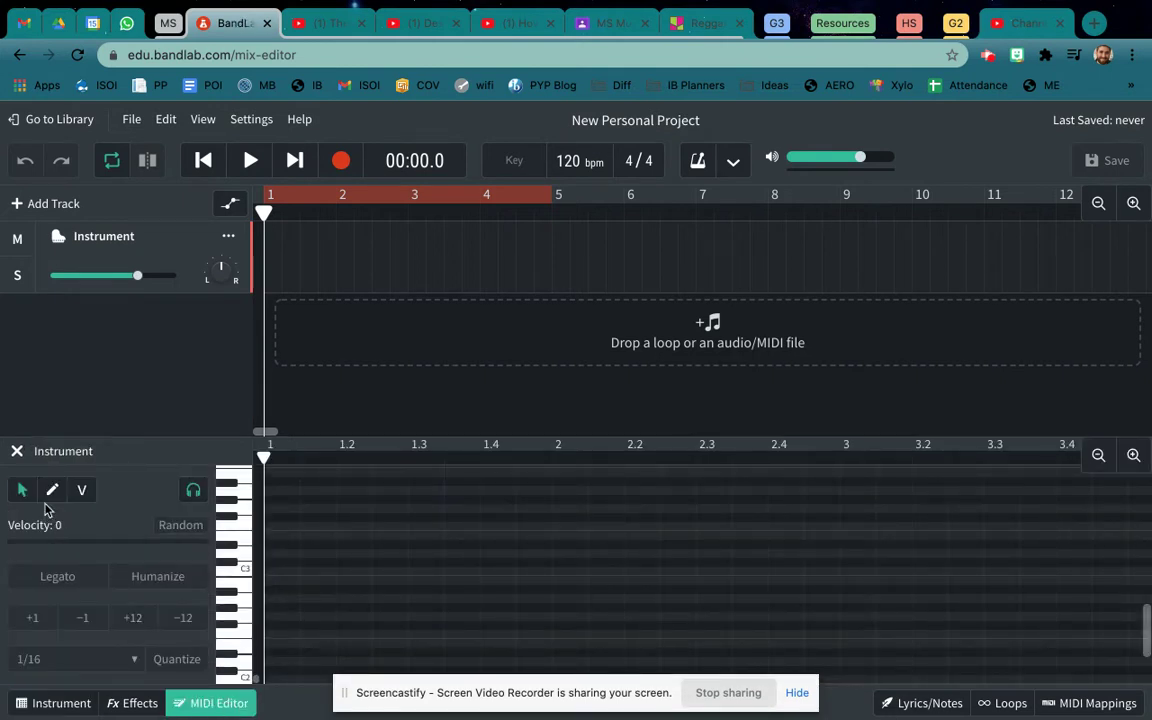
left_click(52, 489)
left_click(80, 708)
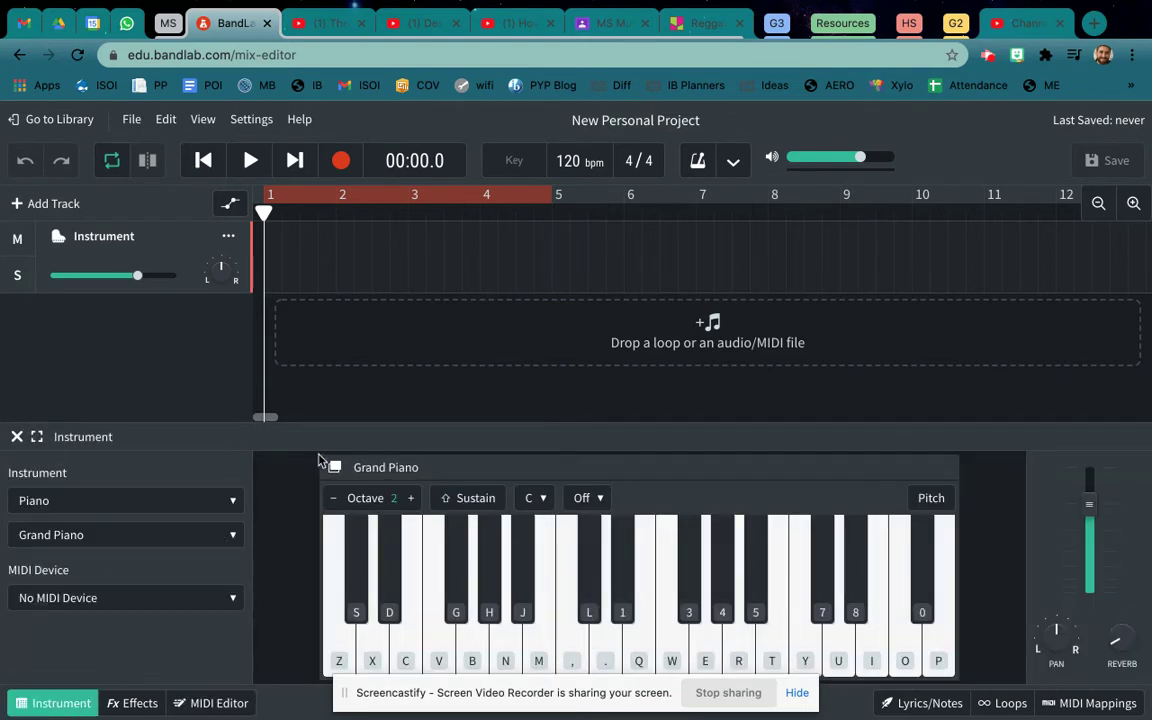
Set the project tempo to 80 bpm
left_click(575, 162)
scroll(610, 207, "up", 5)
scroll(533, 305, "left", 10)
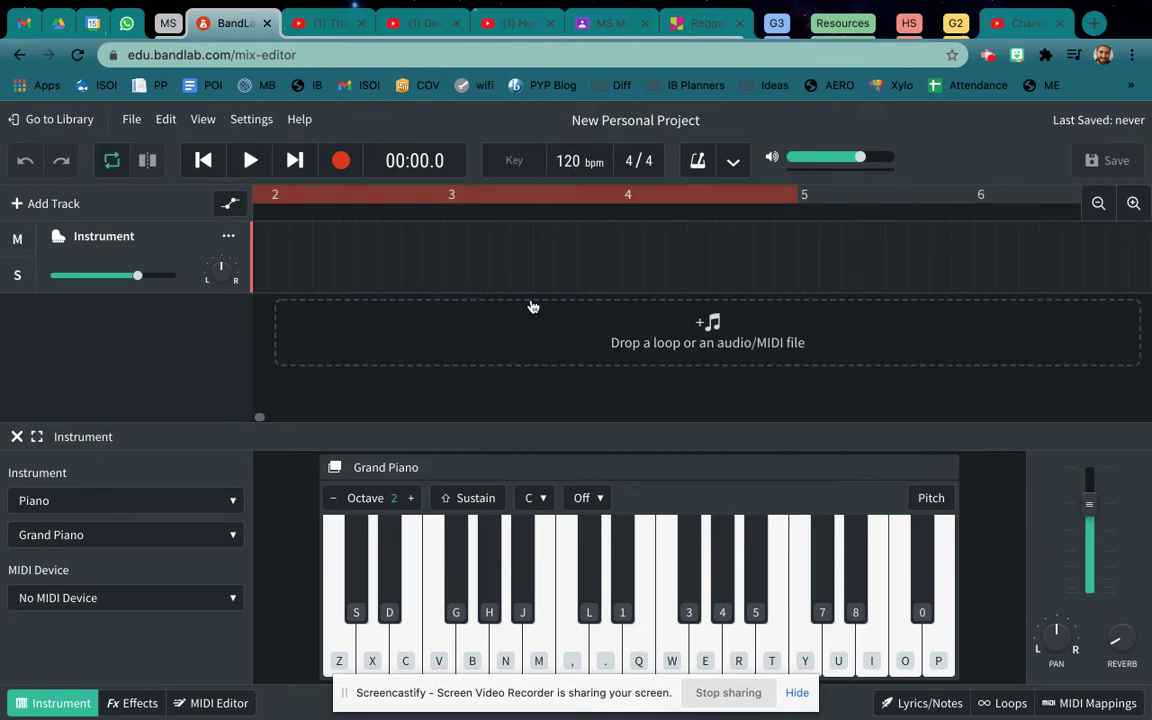
scroll(533, 305, "left", 3)
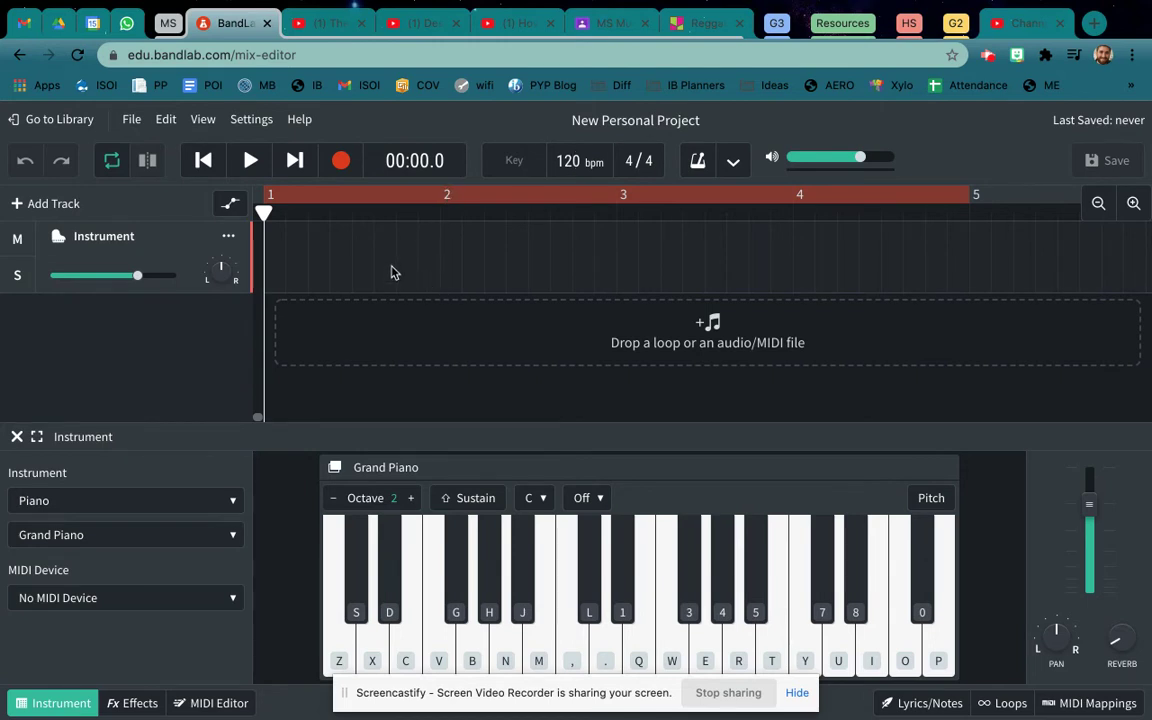
scroll(394, 264, "up", 3)
scroll(390, 330, "left", 3)
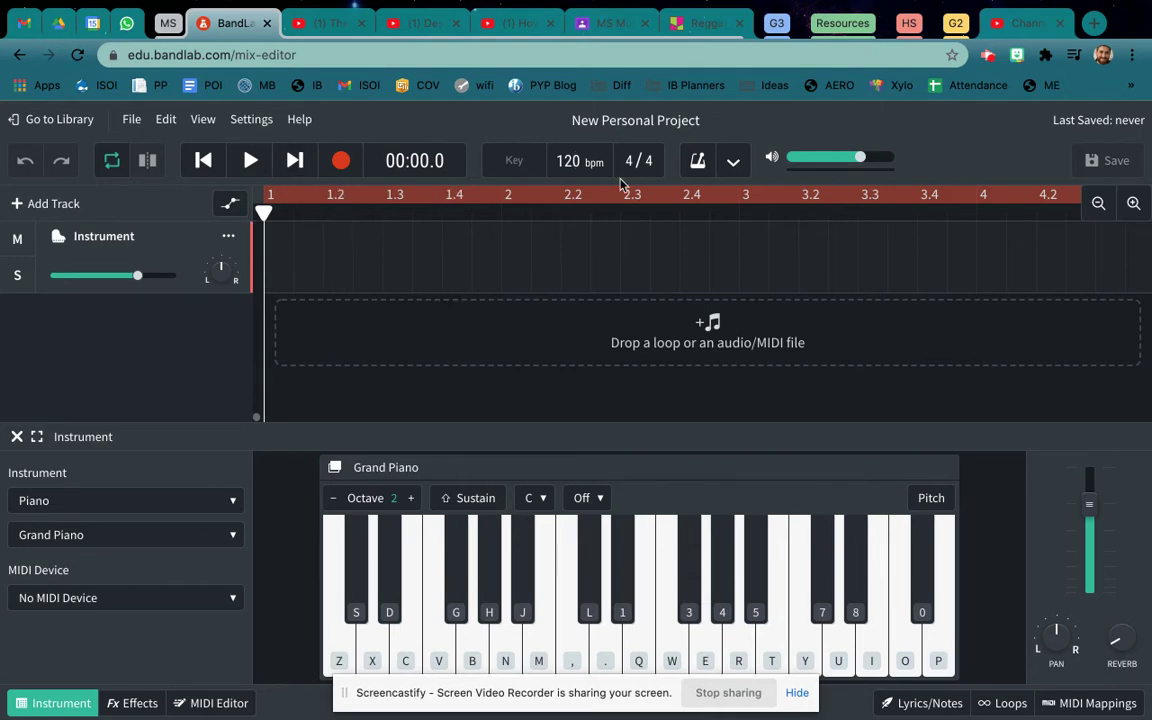
key("BackSpace")
key("BackSpace")
key("Delete")
type("80")
key("Return")
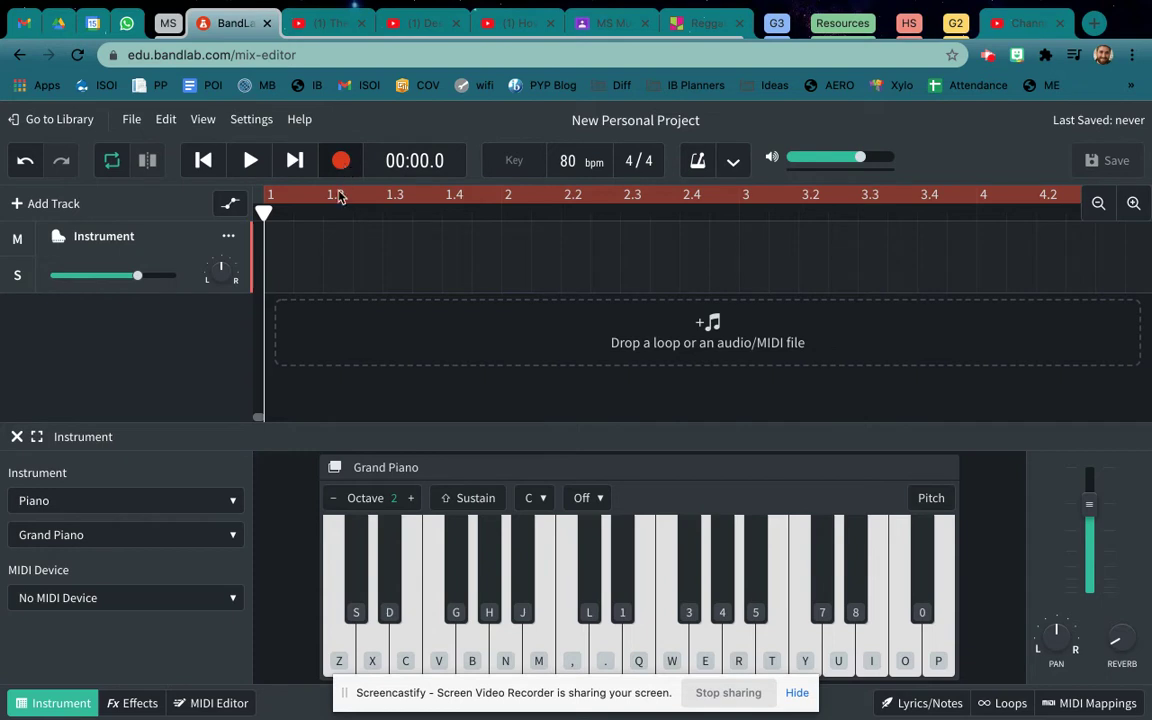
Raise the piano keyboard to octave 4 and switch its pitch-name labels on and back off
left_click(411, 500)
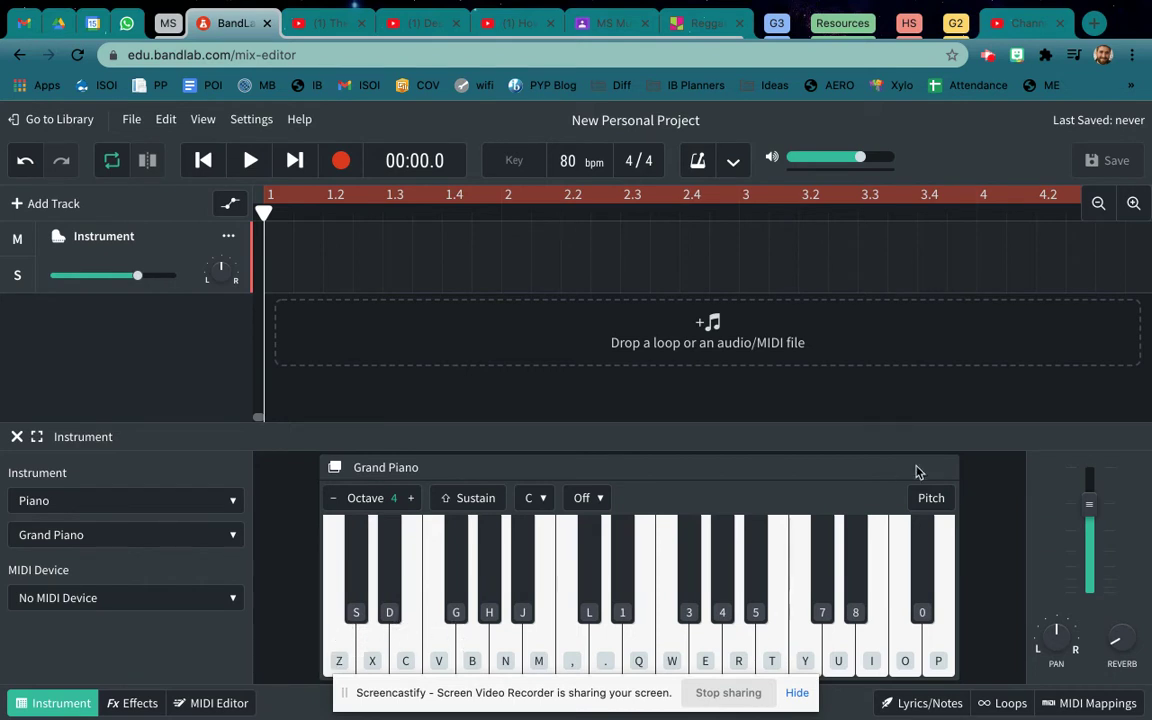
left_click(929, 500)
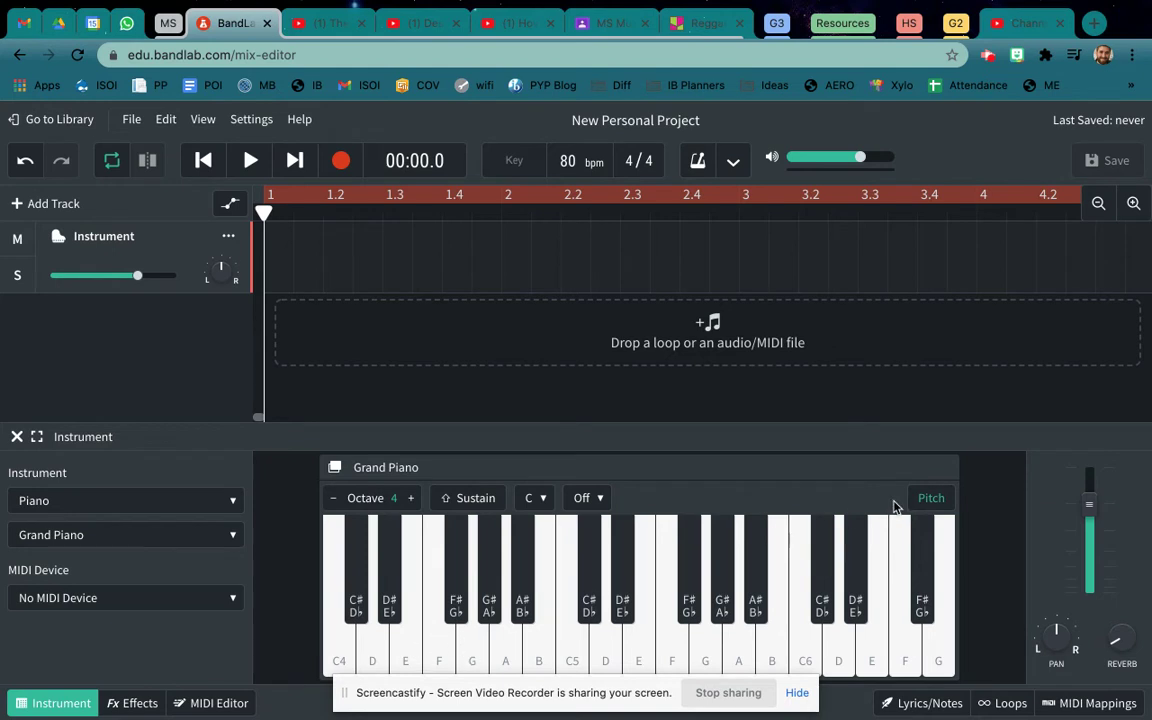
left_click(934, 506)
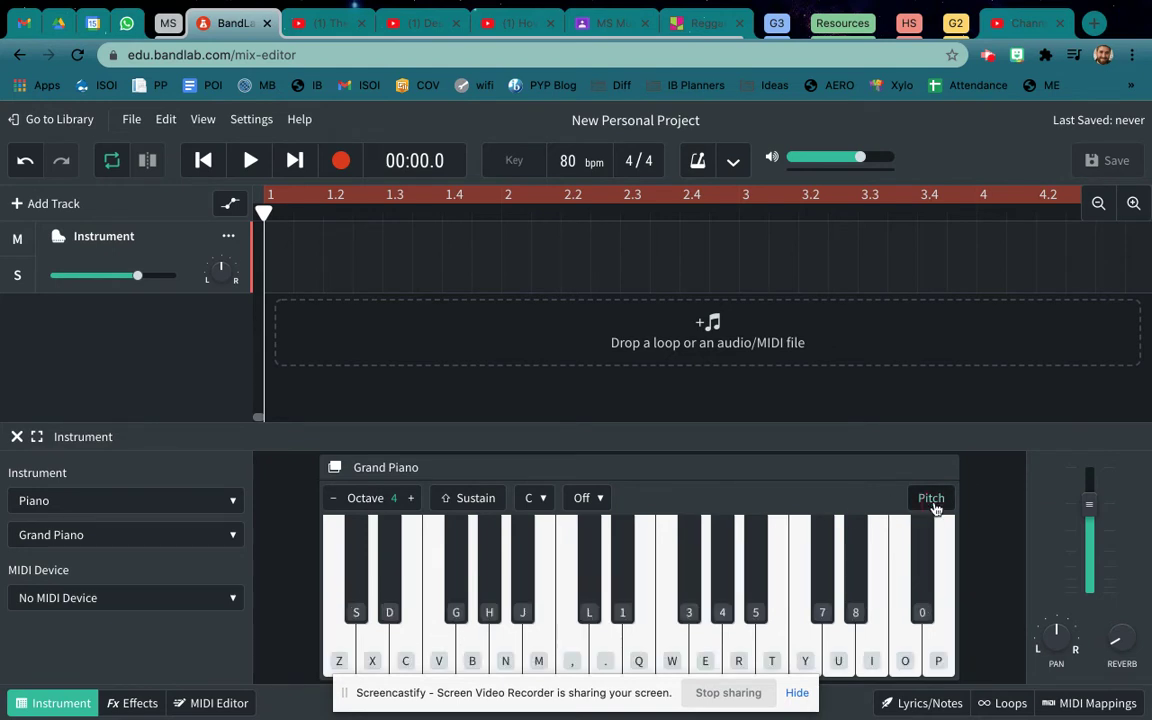
left_click(931, 498)
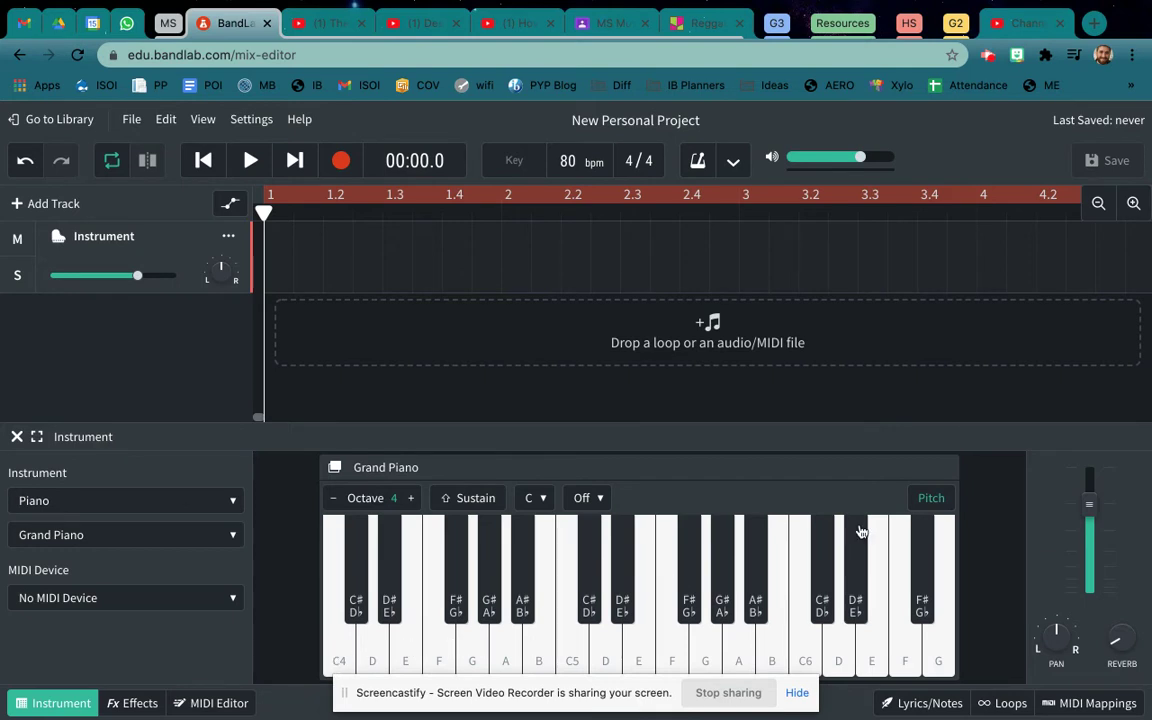
left_click(931, 498)
Rehearse the C–E–G chord repeatedly on the piano keyboard at octave 4 without recording
key("z")
key("z")
key("c")
key("b")
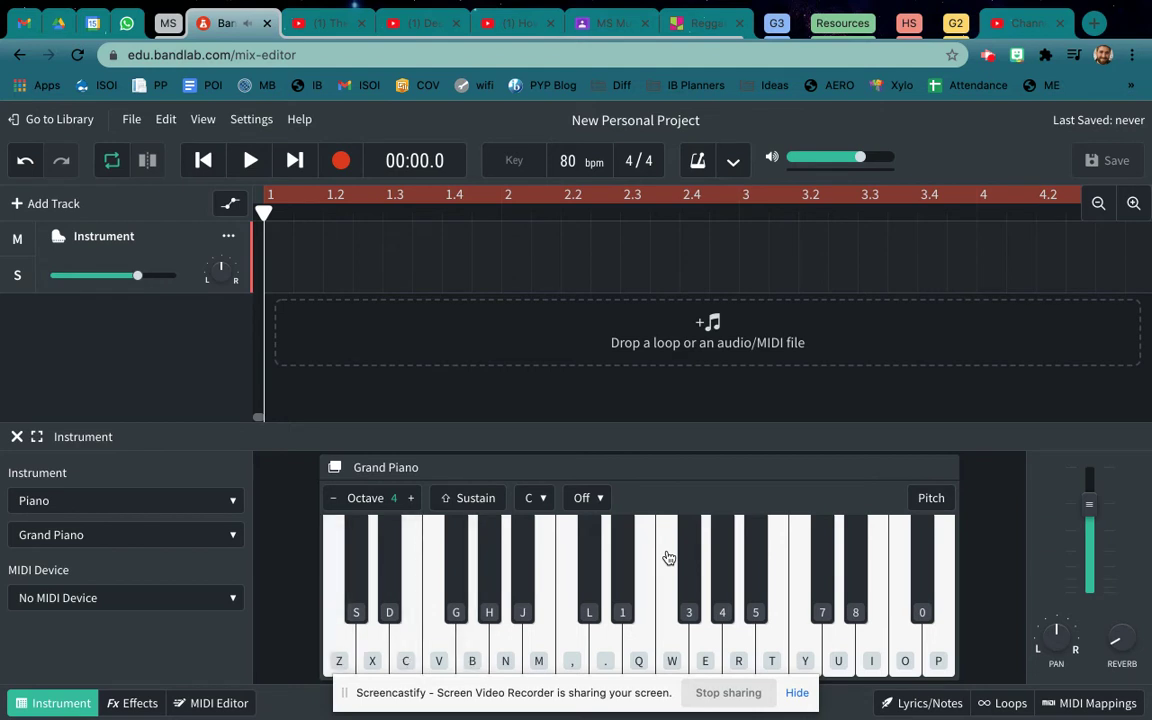
key("z")
key("c")
key("b")
key("z")
key("c")
key("b")
key("z")
key("c")
key("b")
key("z")
key("b")
key("z")
key("b")
key("z")
key("b")
key("z")
key("b")
Record the C–E–G chord on beats 2 and 4 of bars 1 and 2 on the Instrument track
left_click(342, 170)
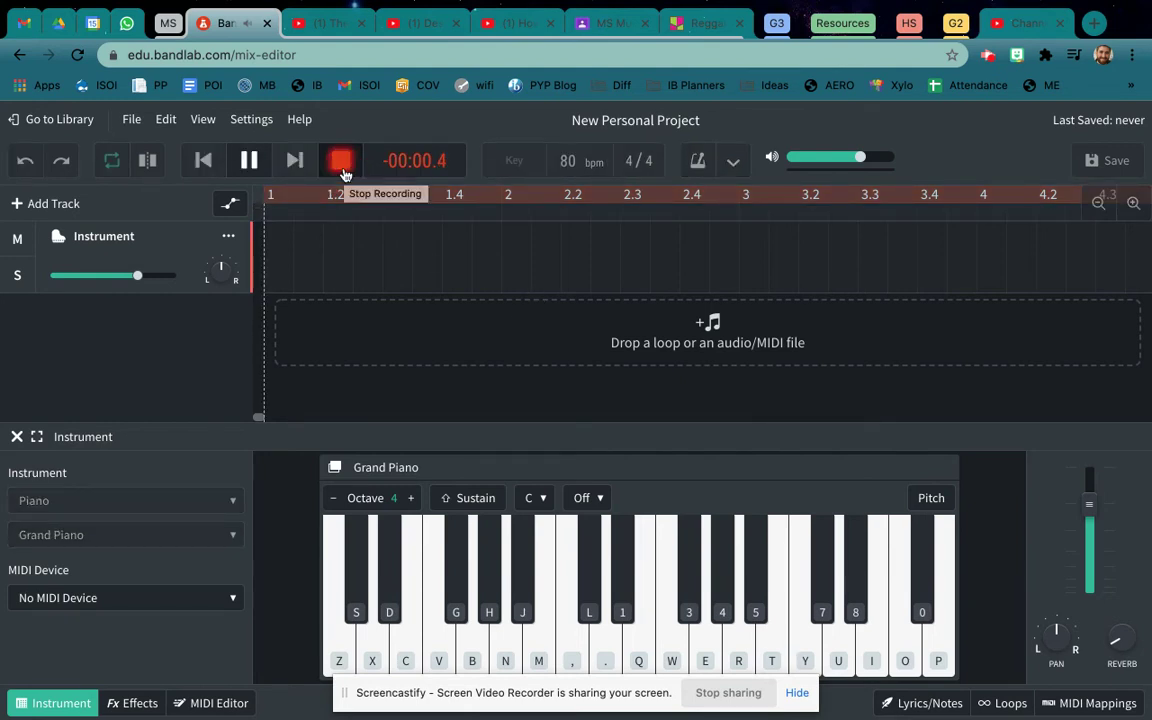
key("z")
key("b")
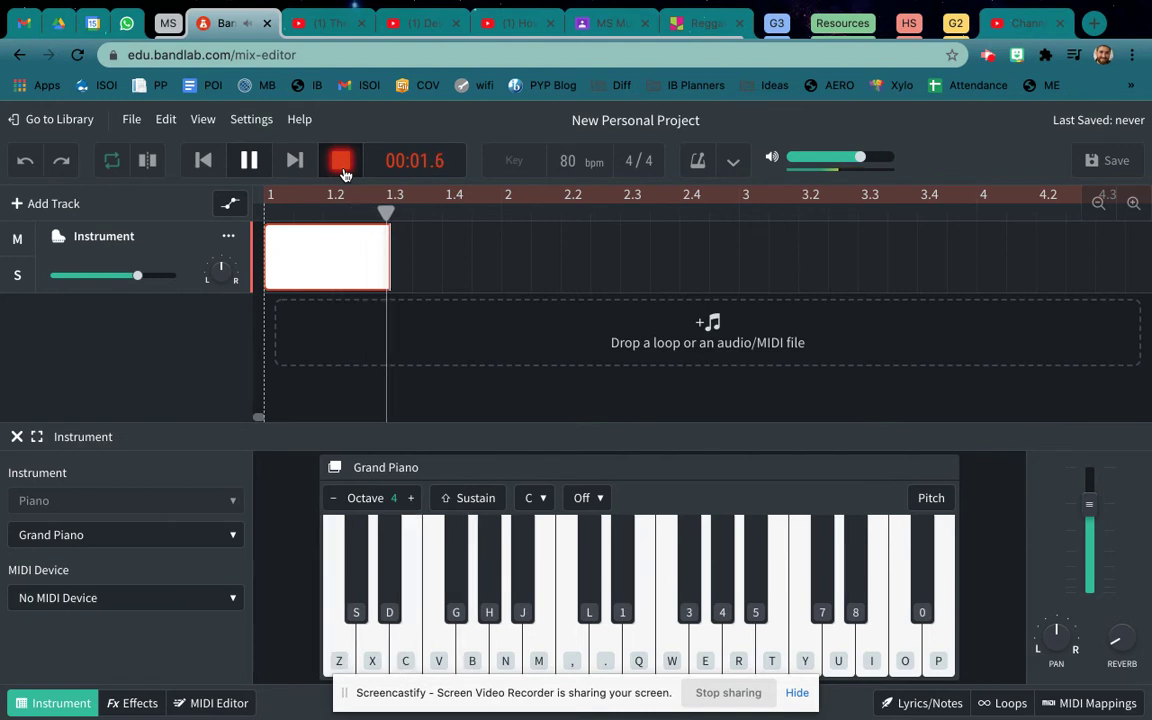
key("z")
key("c")
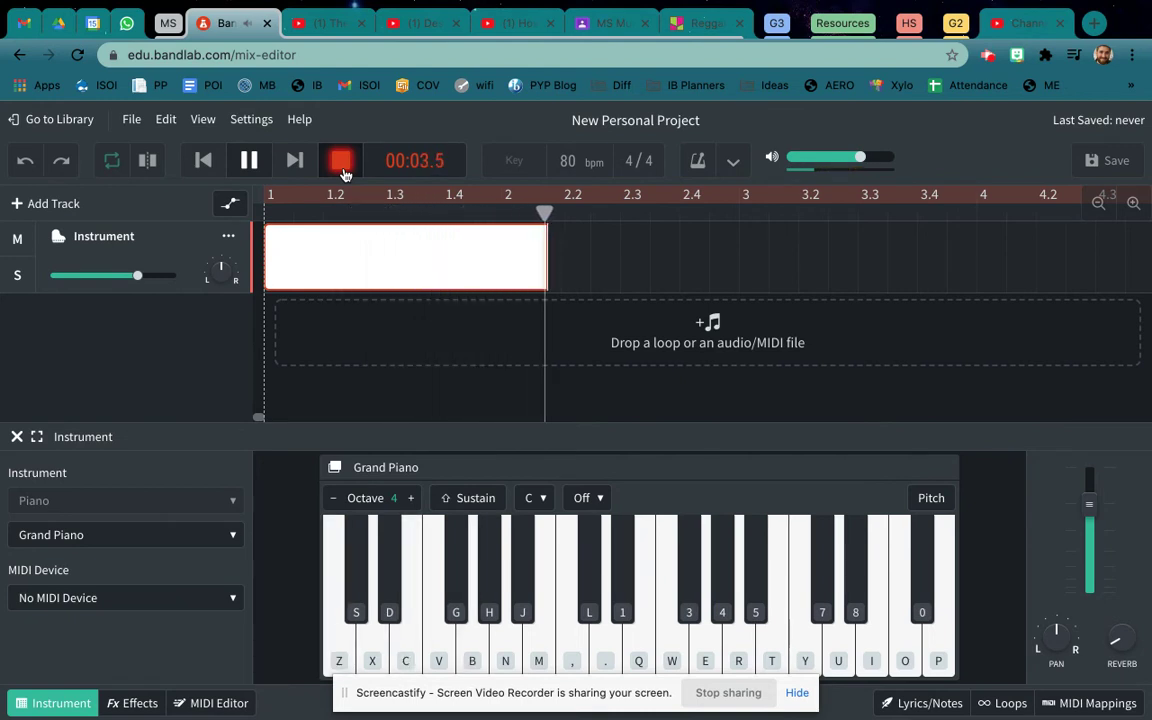
key("z")
key("c")
key("z")
key("c")
key("b")
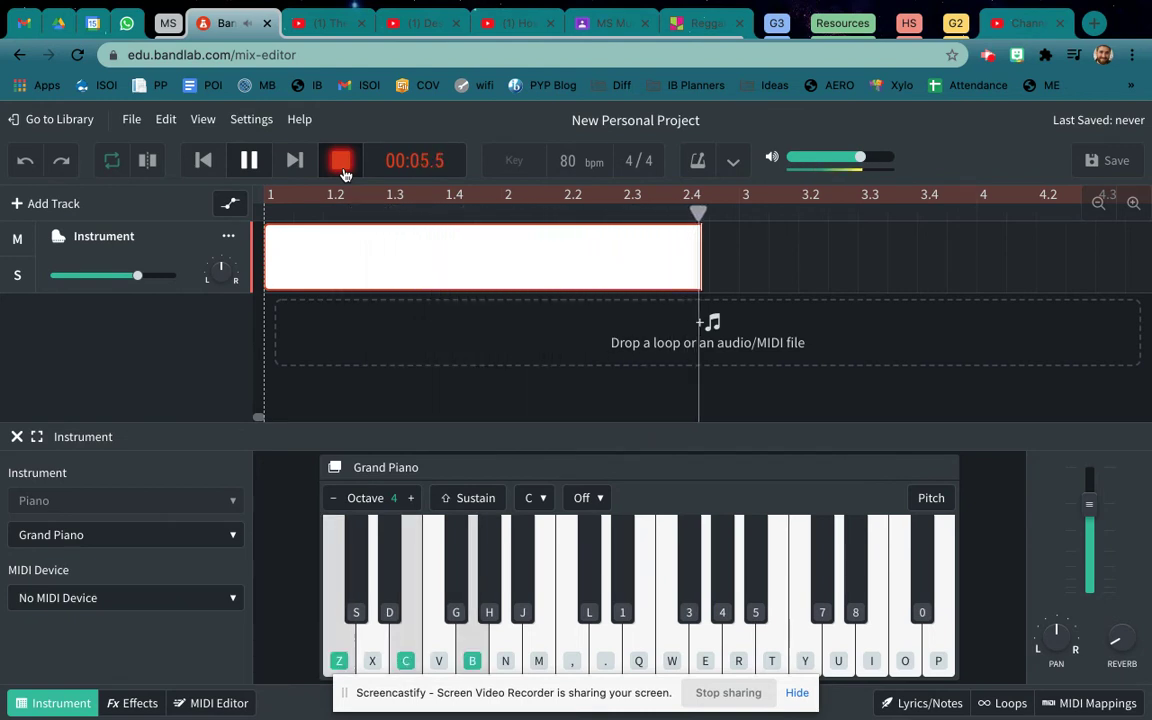
left_click(342, 172)
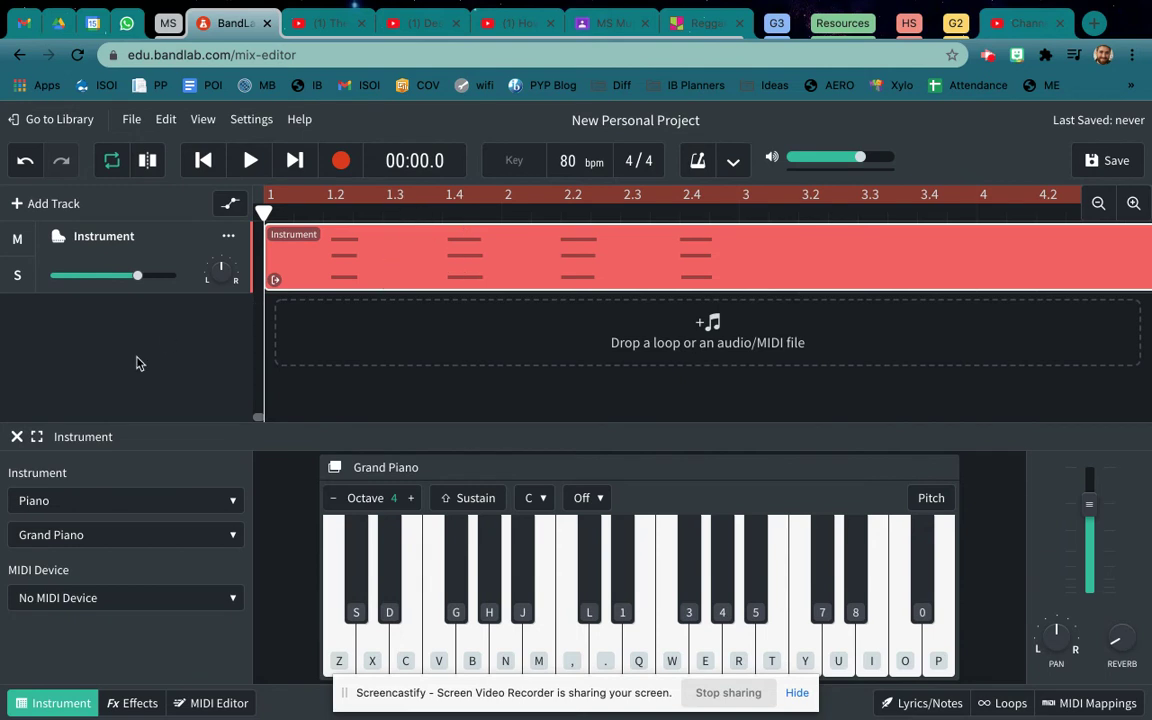
Shift the recorded chord region forward along the timeline and move it back to the start of bar 1
left_click_drag(797, 239, 819, 240)
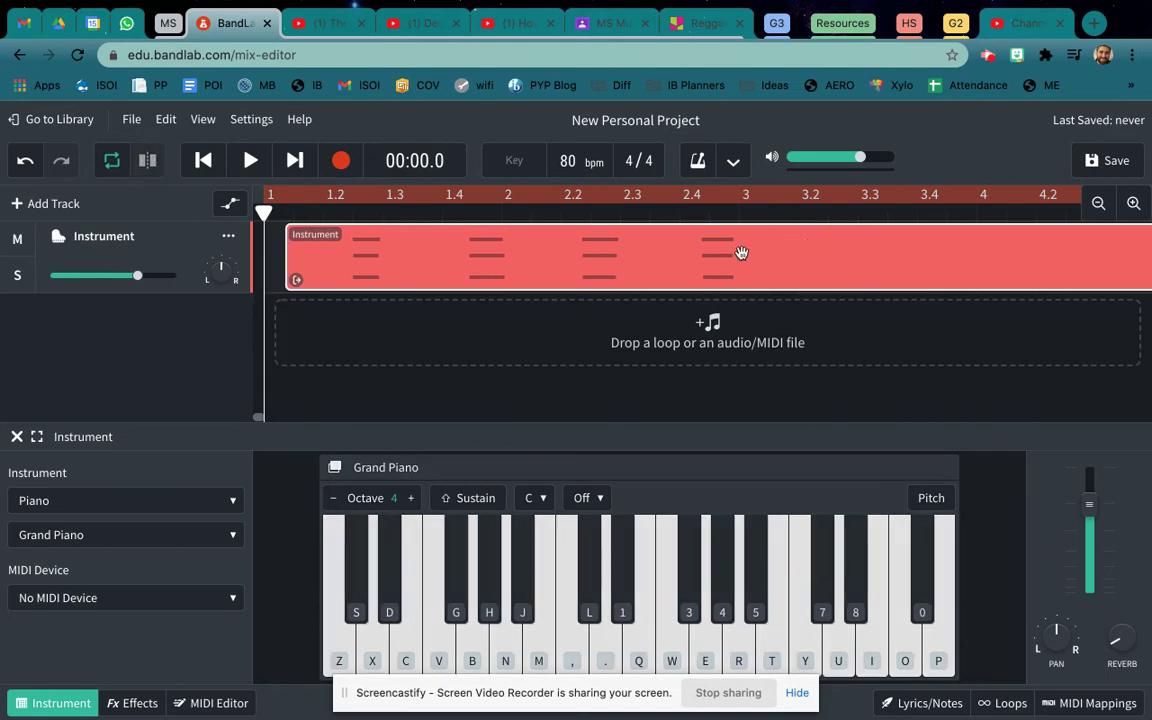
left_click_drag(327, 263, 364, 258)
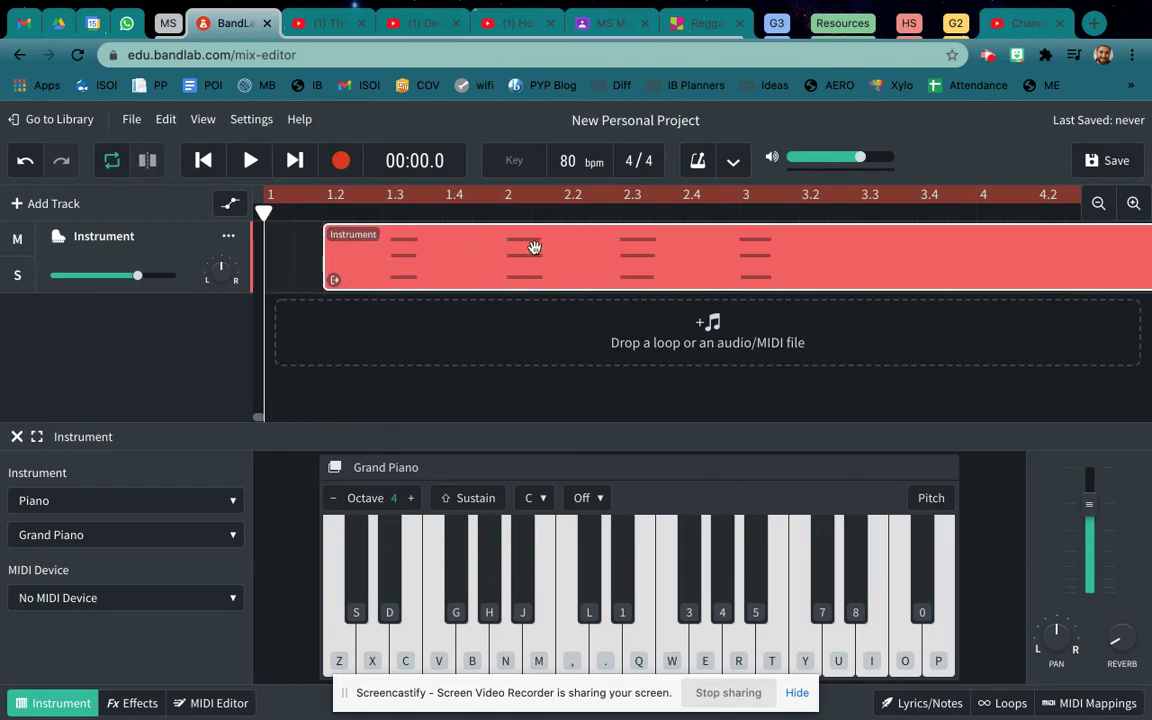
left_click_drag(371, 247, 305, 260)
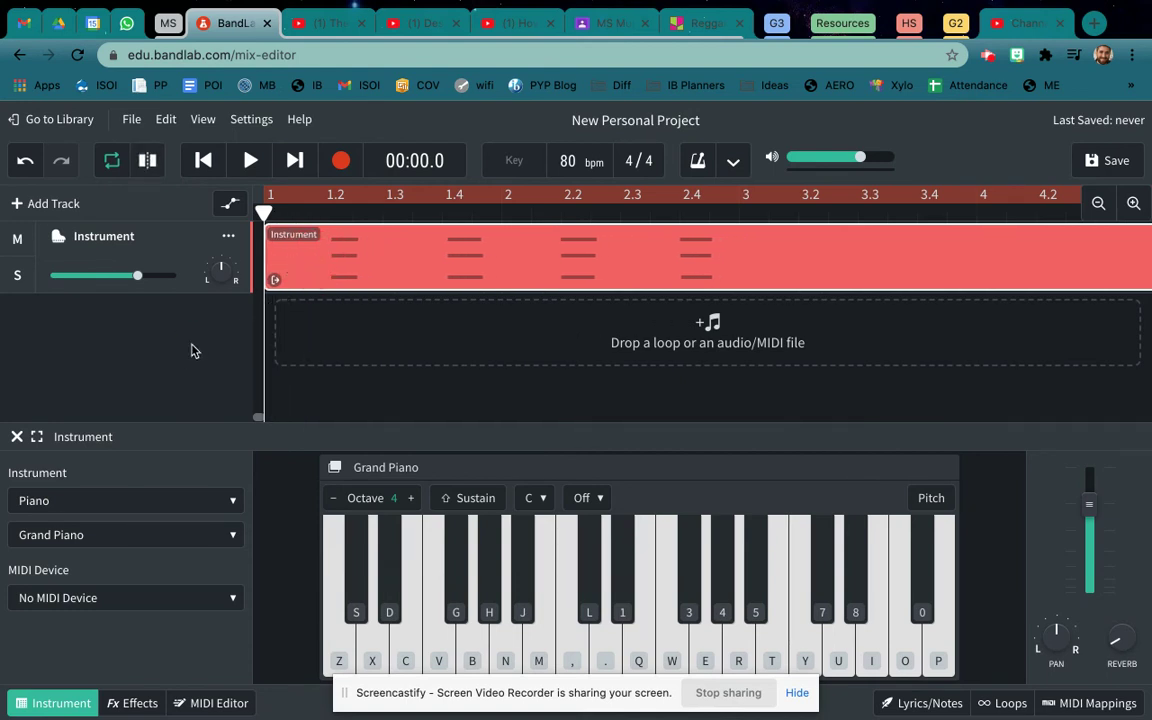
Add a second instrument track with Grand Piano and open its empty note grid in the MIDI editor
left_click(45, 203)
left_click(293, 407)
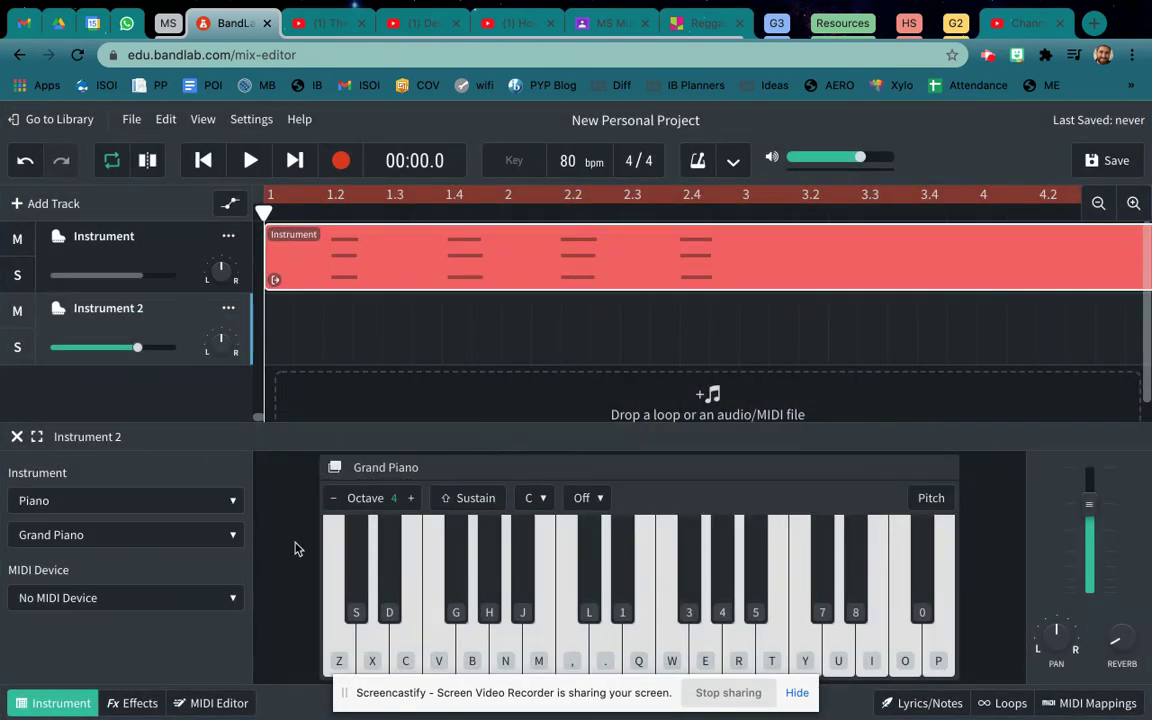
left_click(240, 706)
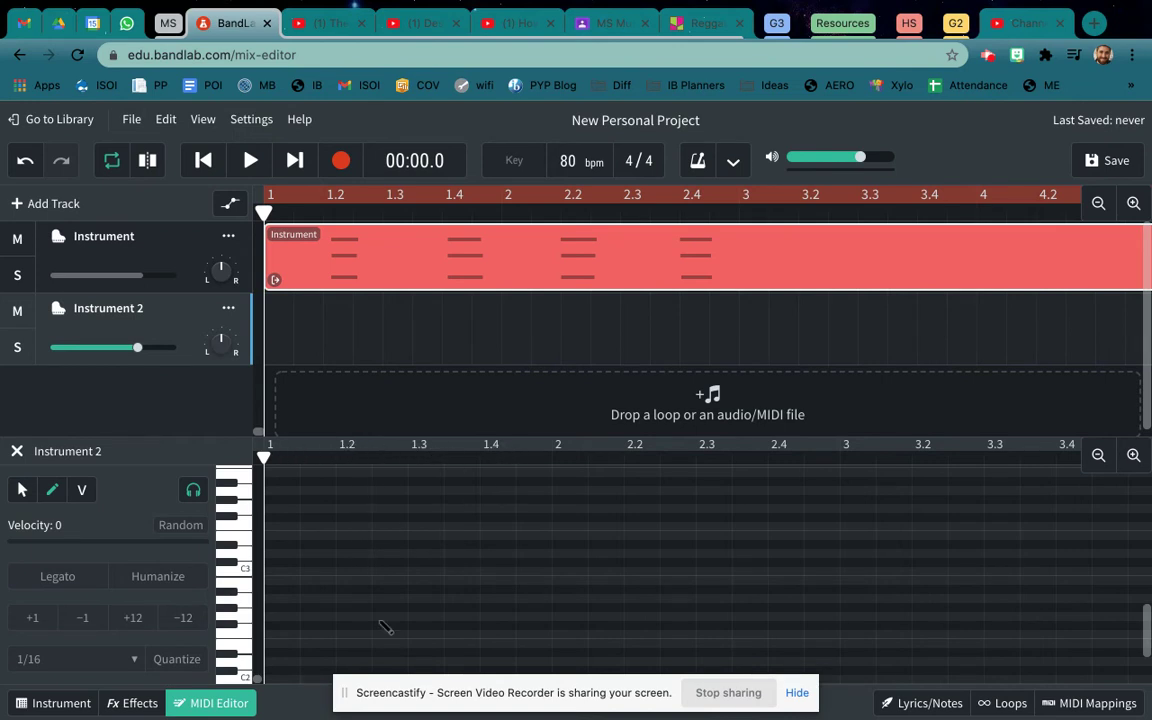
scroll(365, 590, "up", 3)
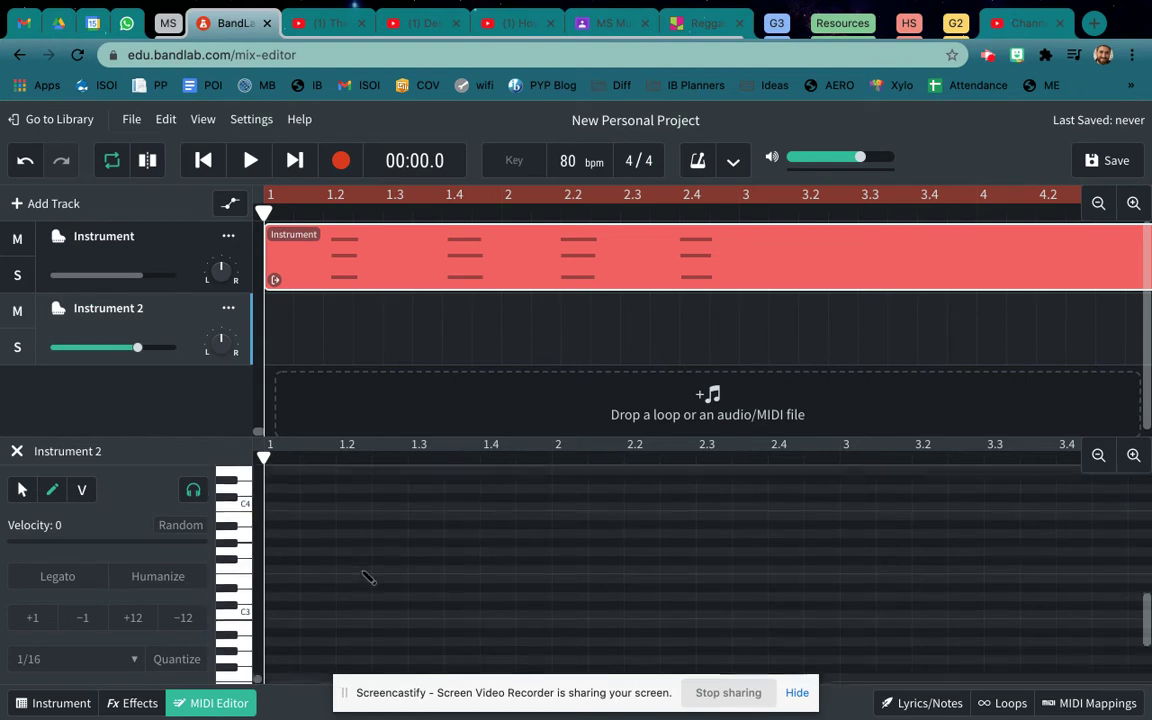
Examine the first track's recorded chord notes in the MIDI editor and audition the C4 and C5 piano keys
left_click(216, 234)
scroll(330, 570, "down", 3)
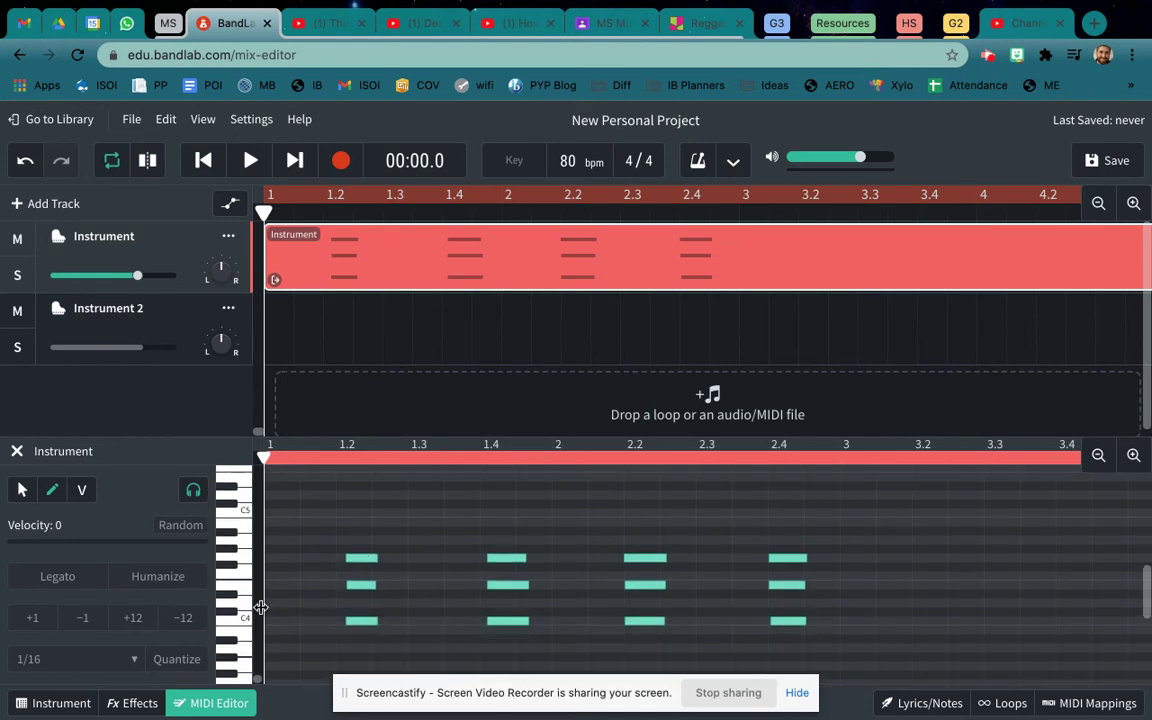
left_click(245, 615)
left_click(244, 510)
scroll(240, 540, "down", 1)
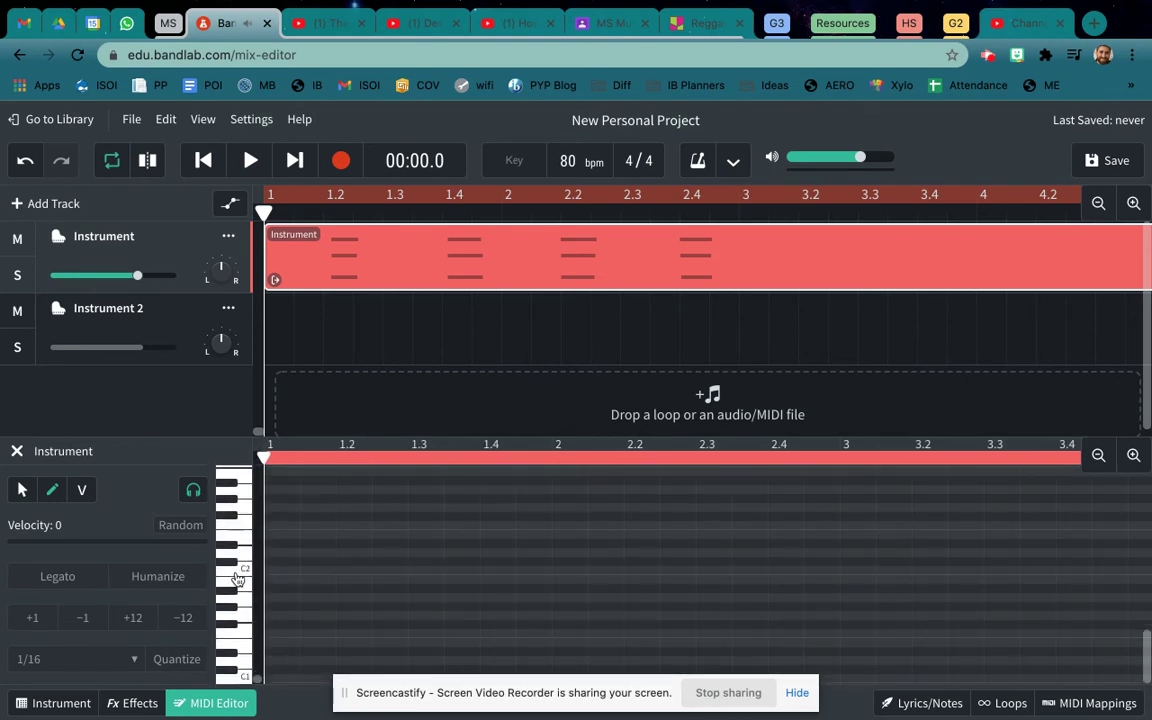
scroll(236, 655, "down", 2)
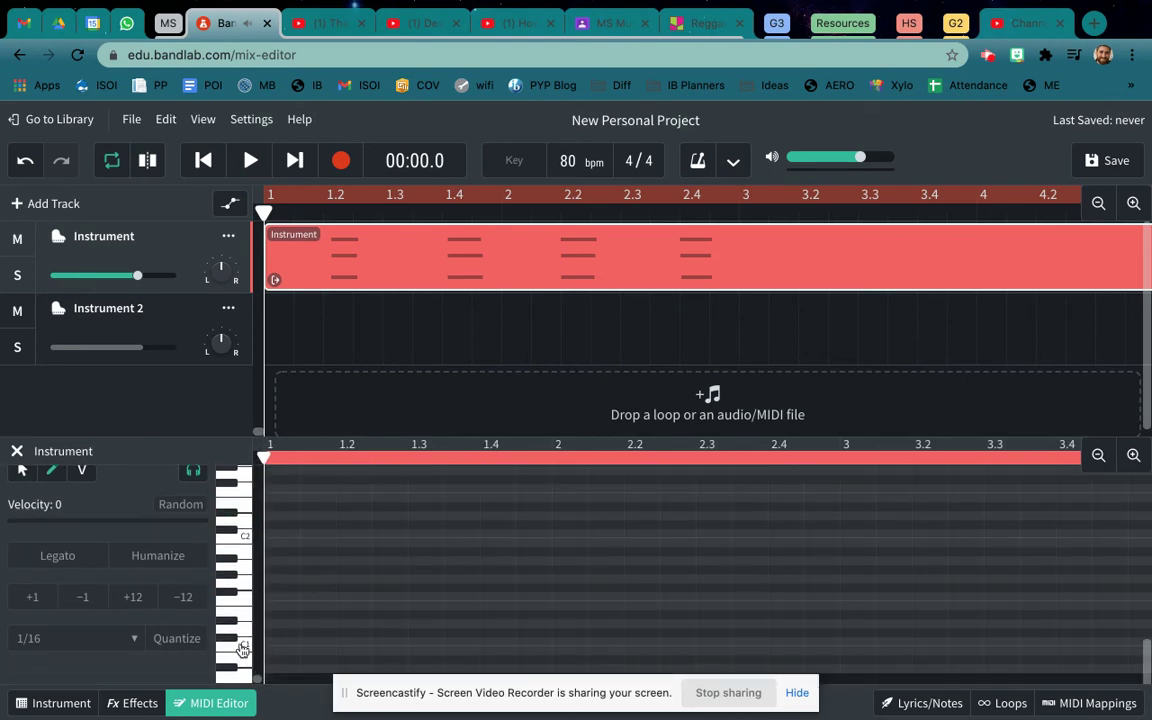
scroll(255, 581, "up", 5)
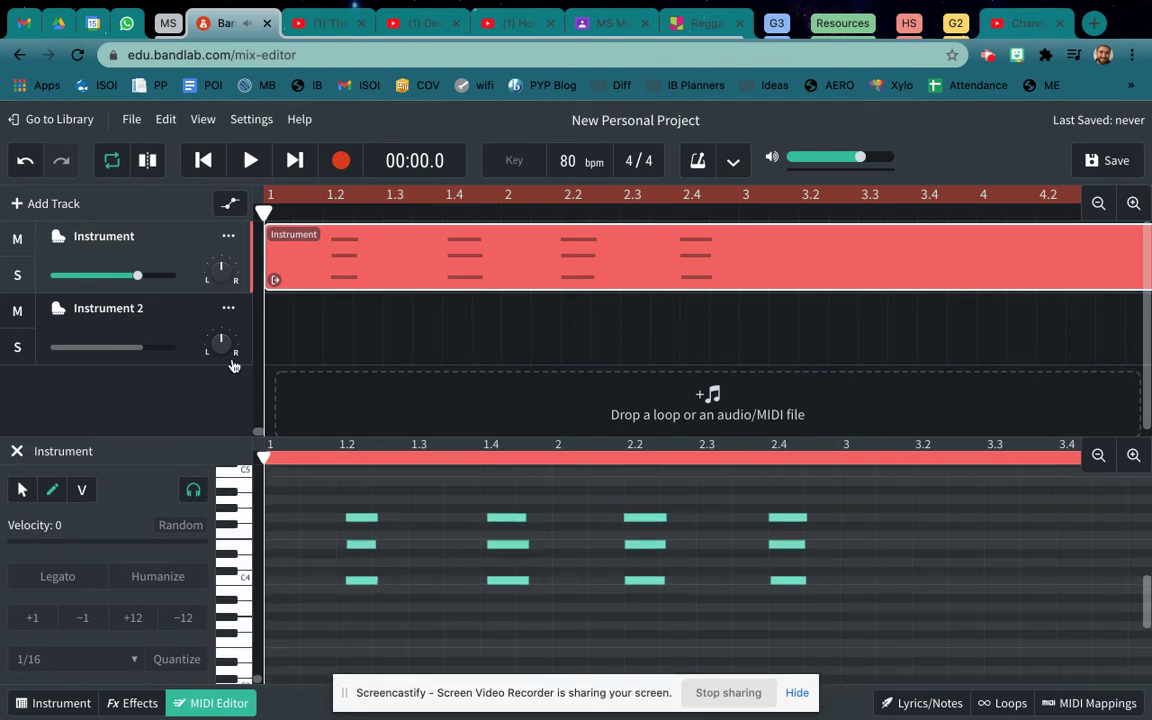
Draw a one-beat C4–E4–G4 chord on beat 2 of bar 1 on the Instrument 2 track
left_click(199, 345)
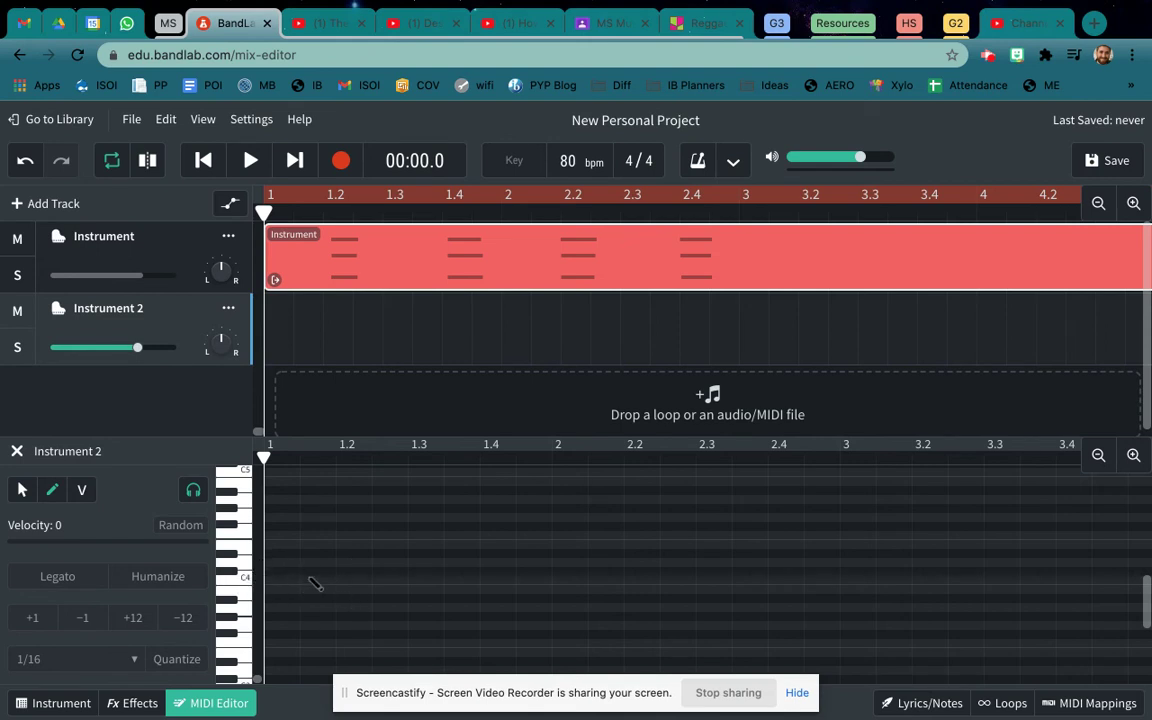
left_click(358, 588)
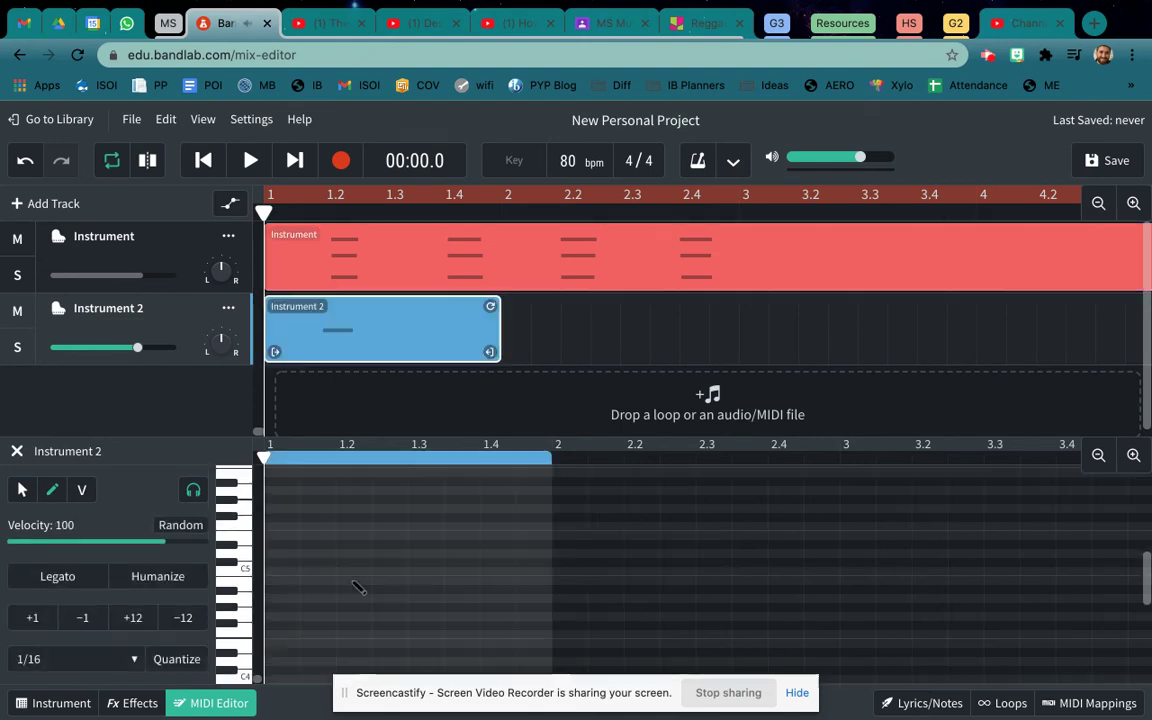
scroll(358, 588, "up", 5)
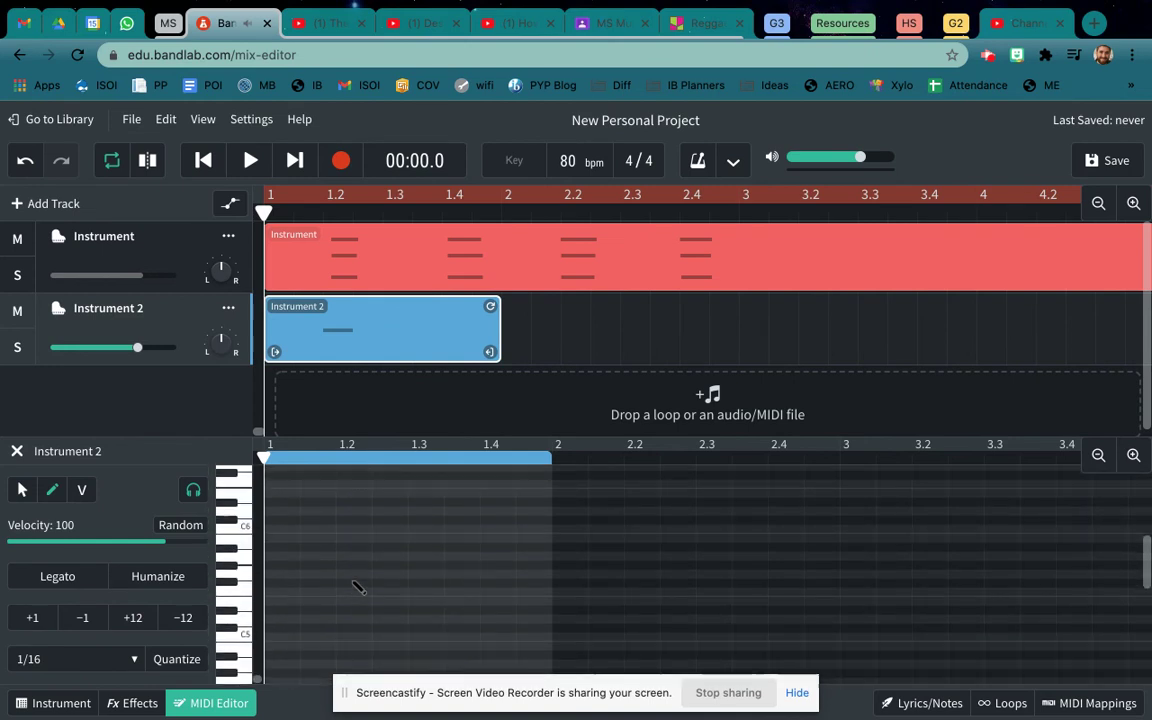
scroll(358, 588, "down", 5)
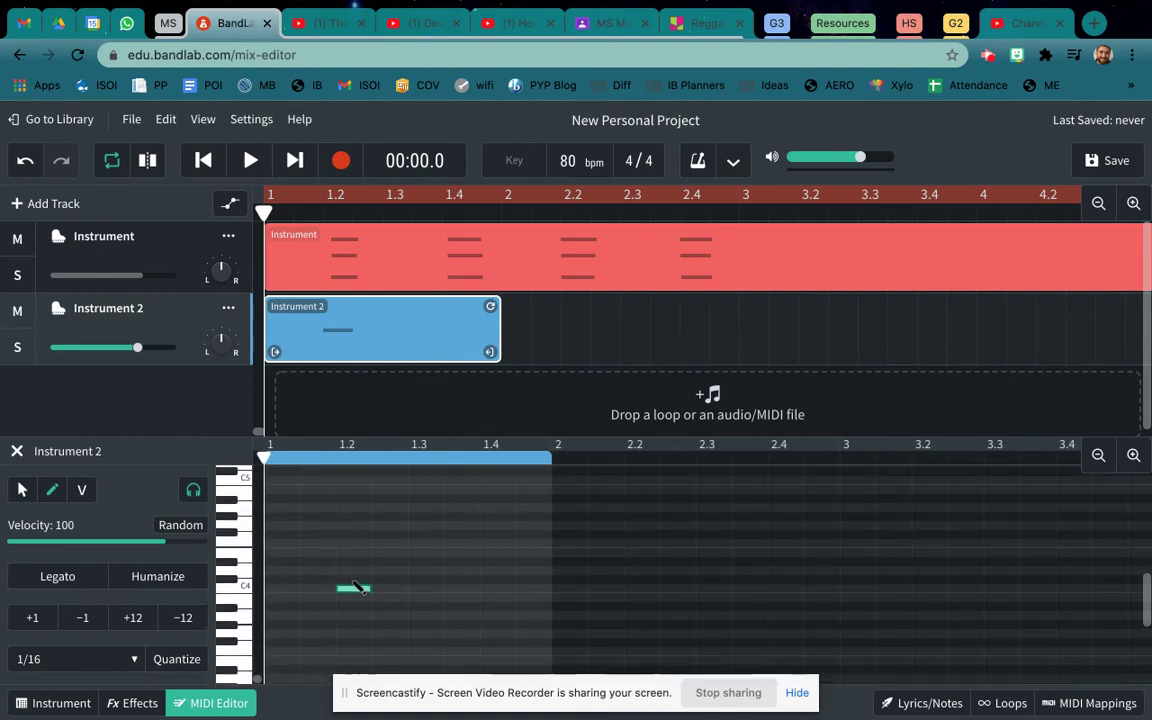
left_click_drag(369, 586, 400, 593)
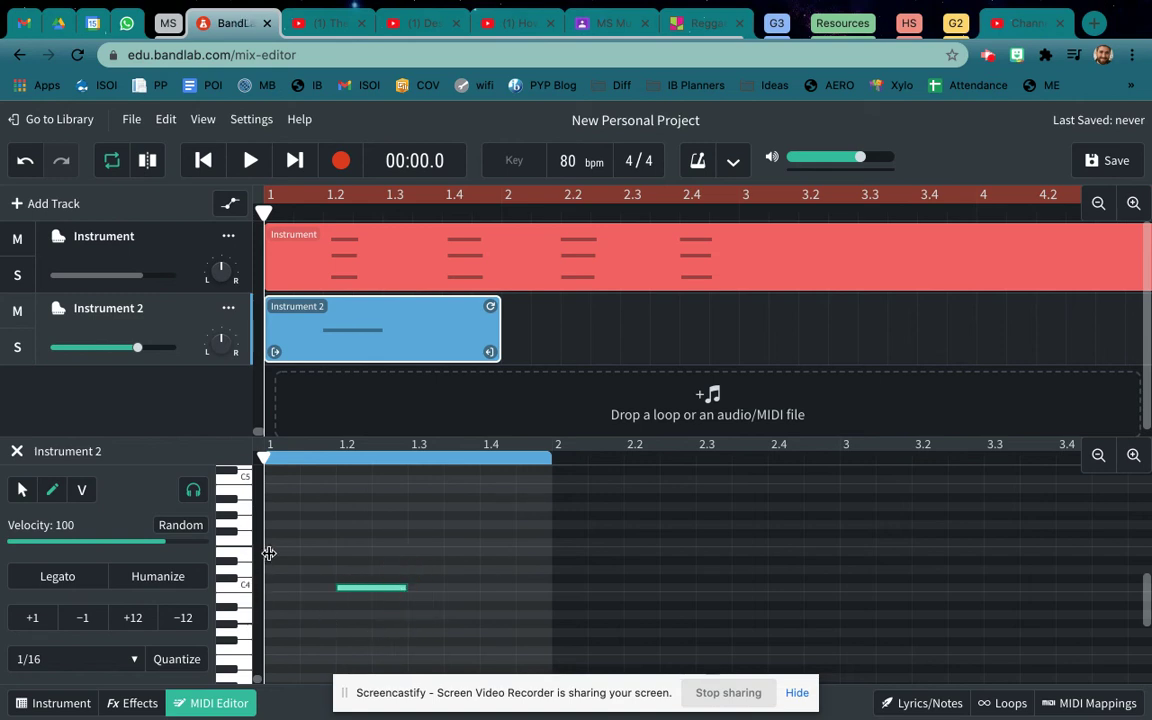
left_click(342, 551)
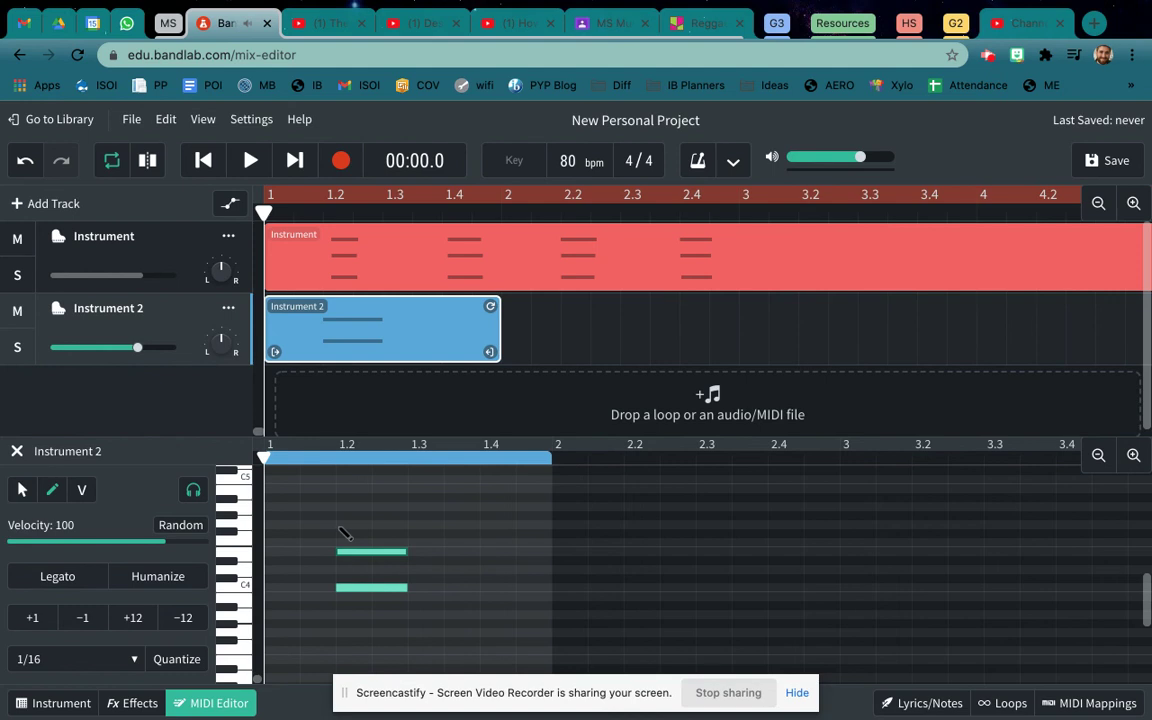
left_click(341, 524)
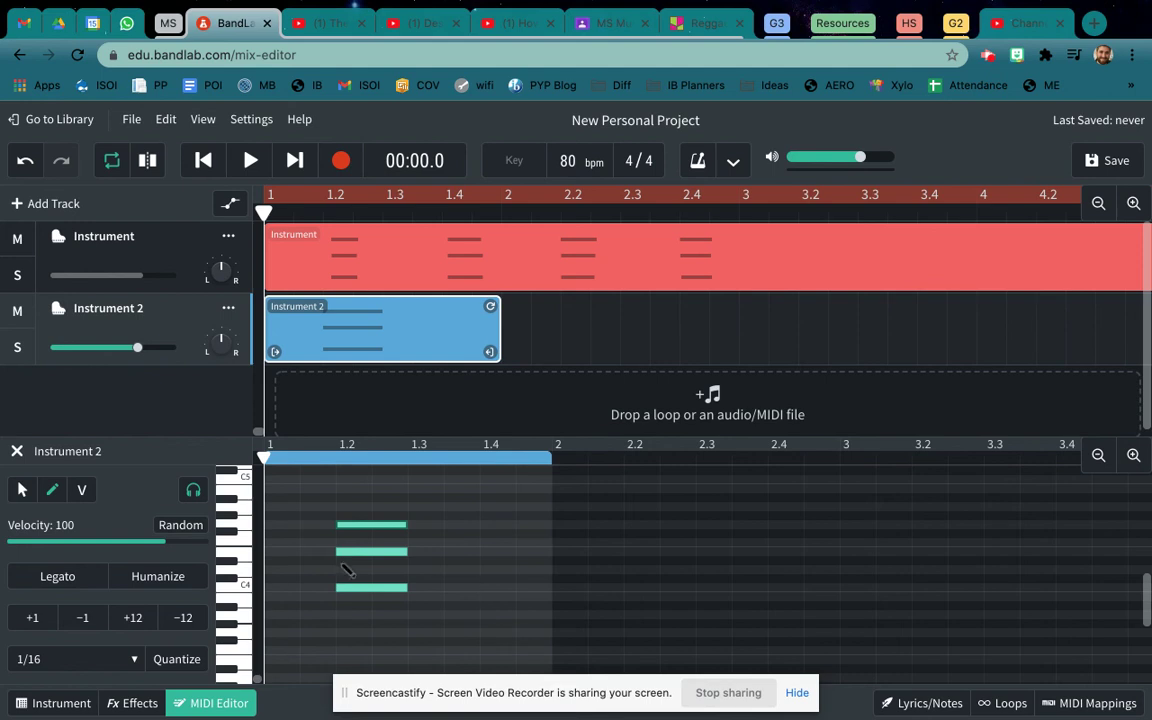
Add the same one-beat C4–E4–G4 chord on beat 4 of bar 1 on the Instrument 2 track
left_click(495, 587)
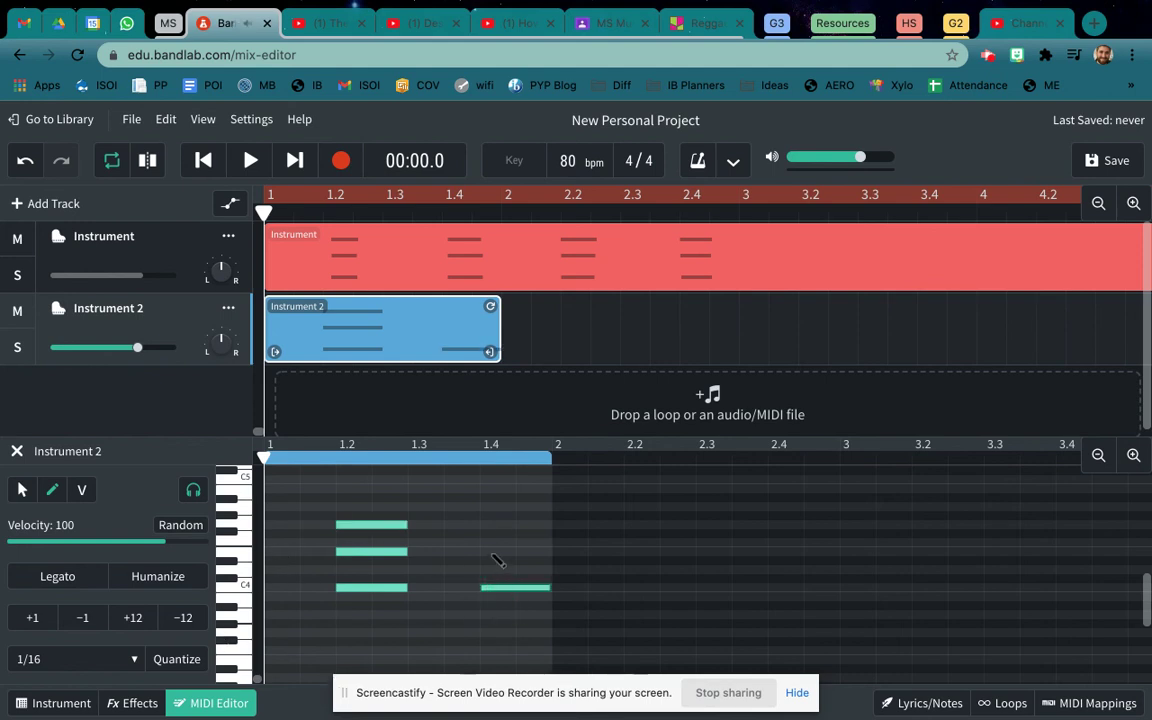
left_click(495, 551)
left_click(496, 524)
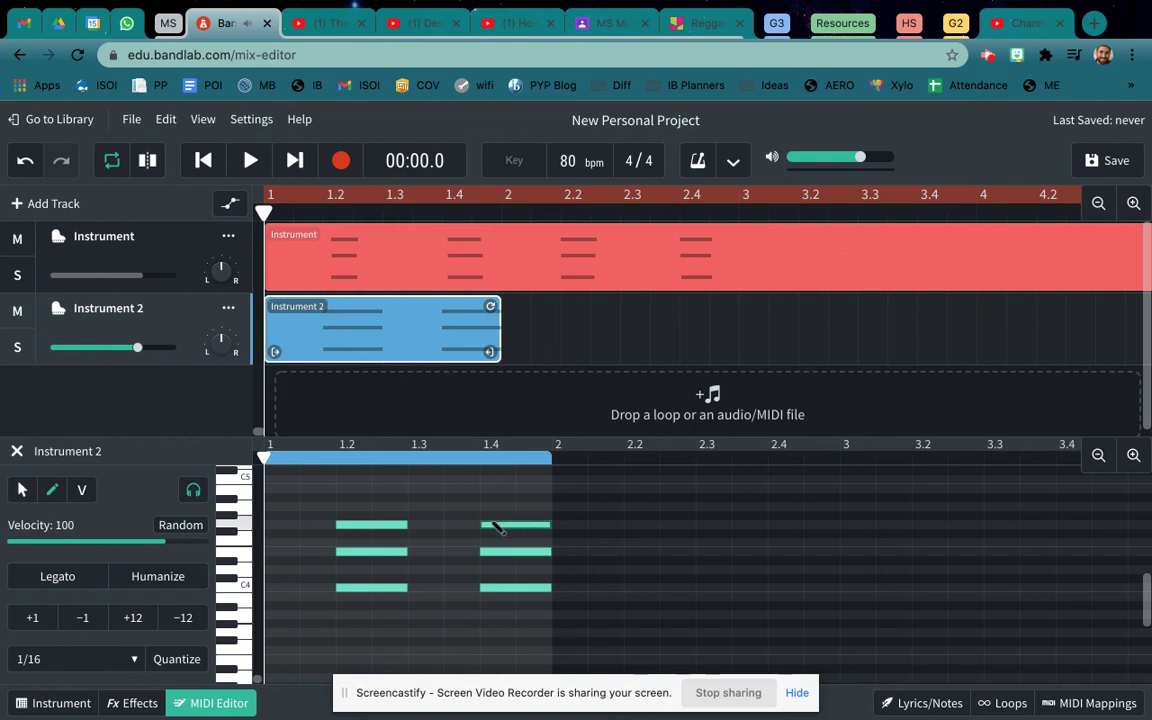
Repeat the one-beat C4–E4–G4 chord on beats 2 and 4 of bar 2 on the Instrument 2 track
left_click(636, 589)
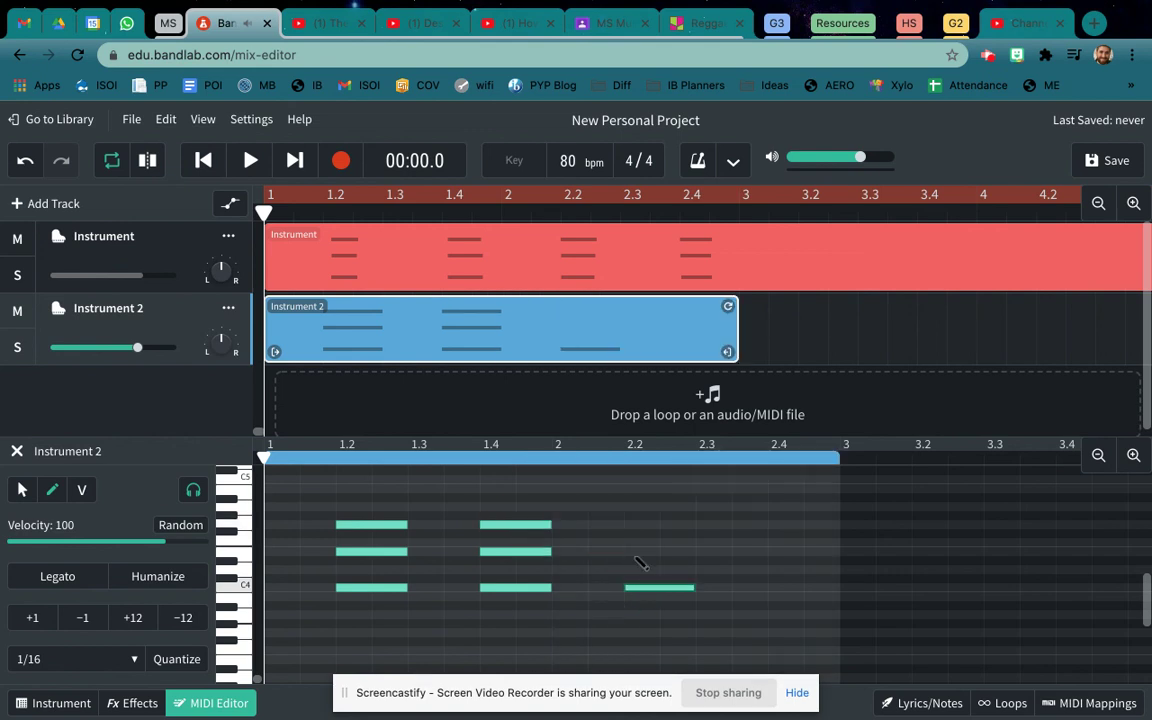
left_click(637, 551)
left_click(635, 525)
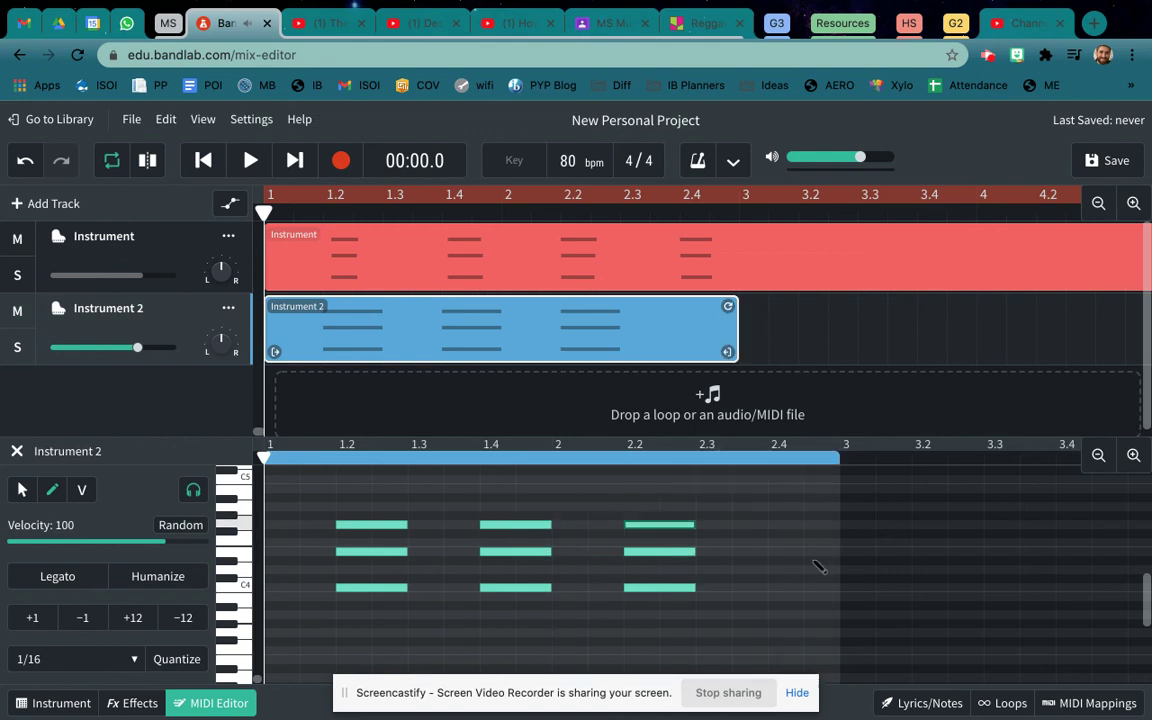
left_click(780, 588)
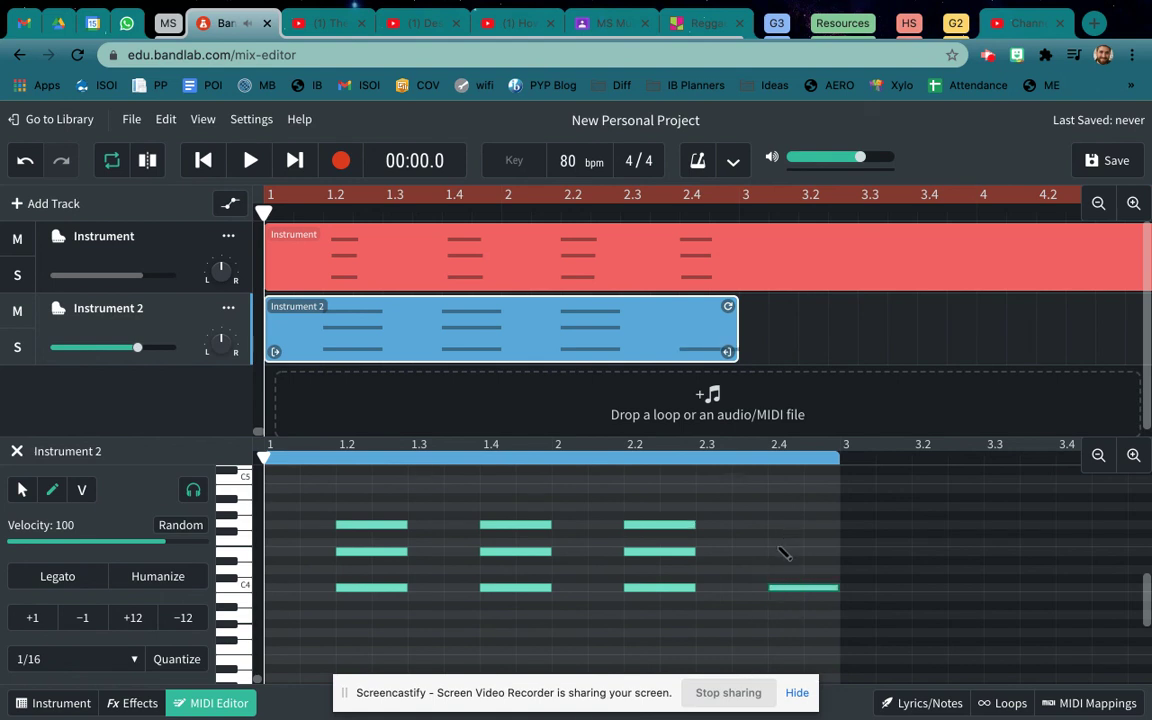
left_click(779, 551)
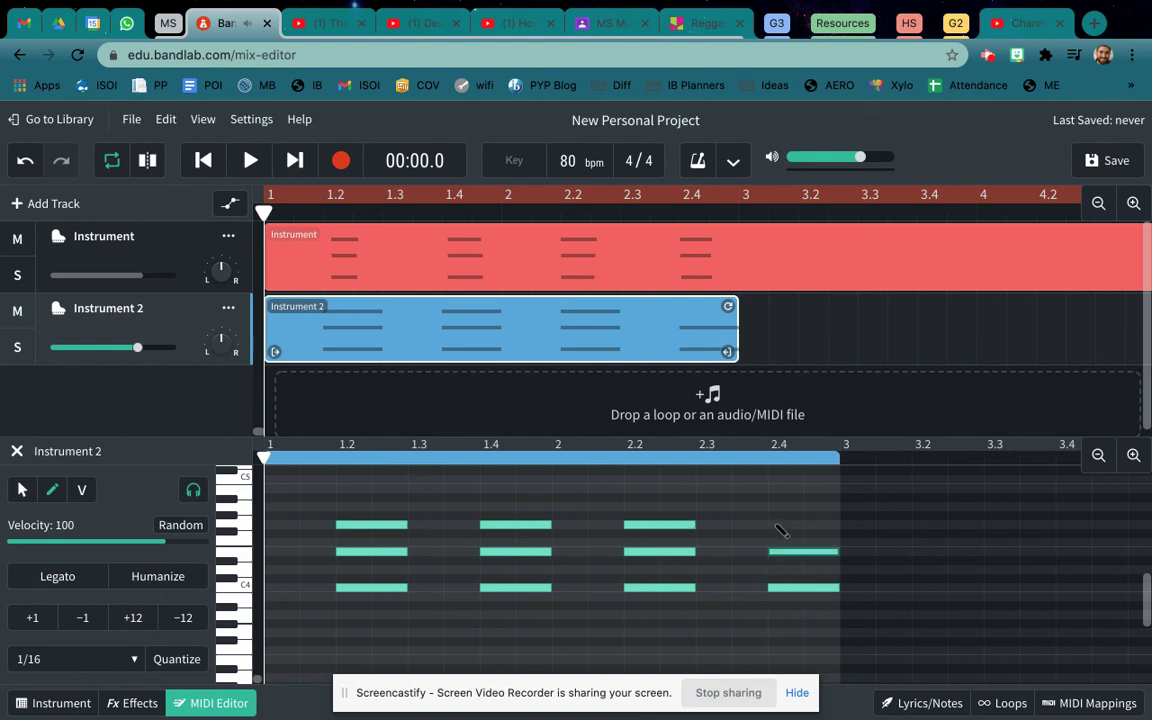
left_click(777, 524)
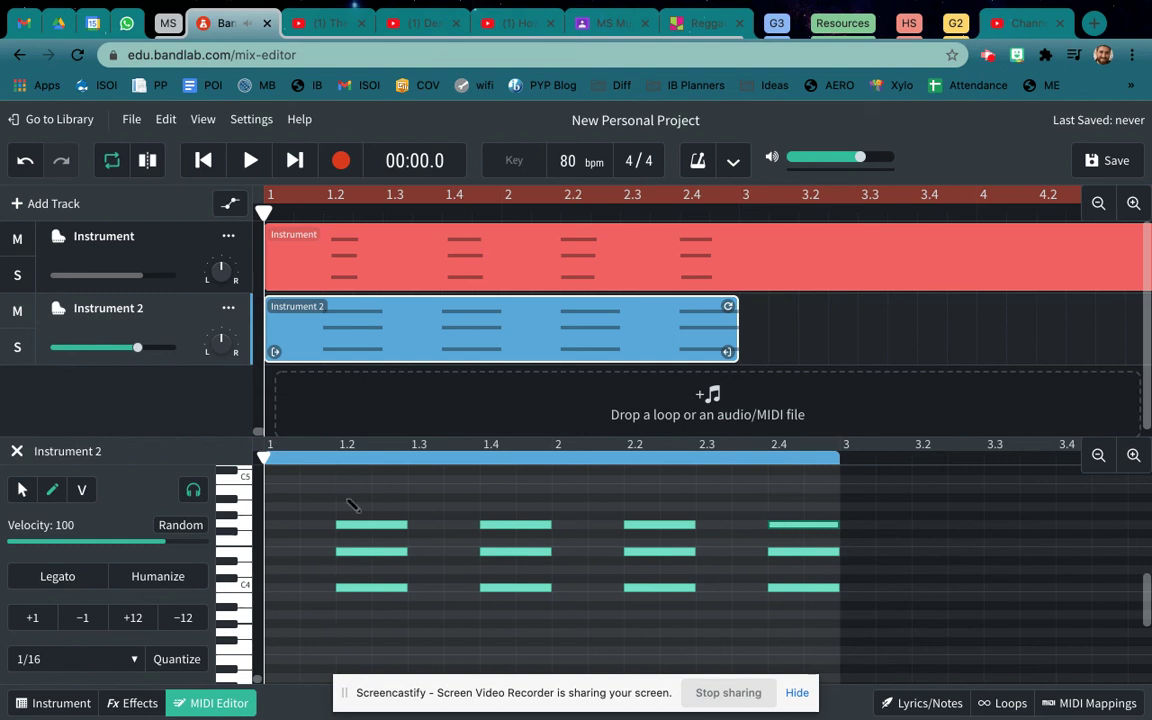
Show the first track's recorded notes in the MIDI editor with the selection tool active, and save the project
left_click(321, 264)
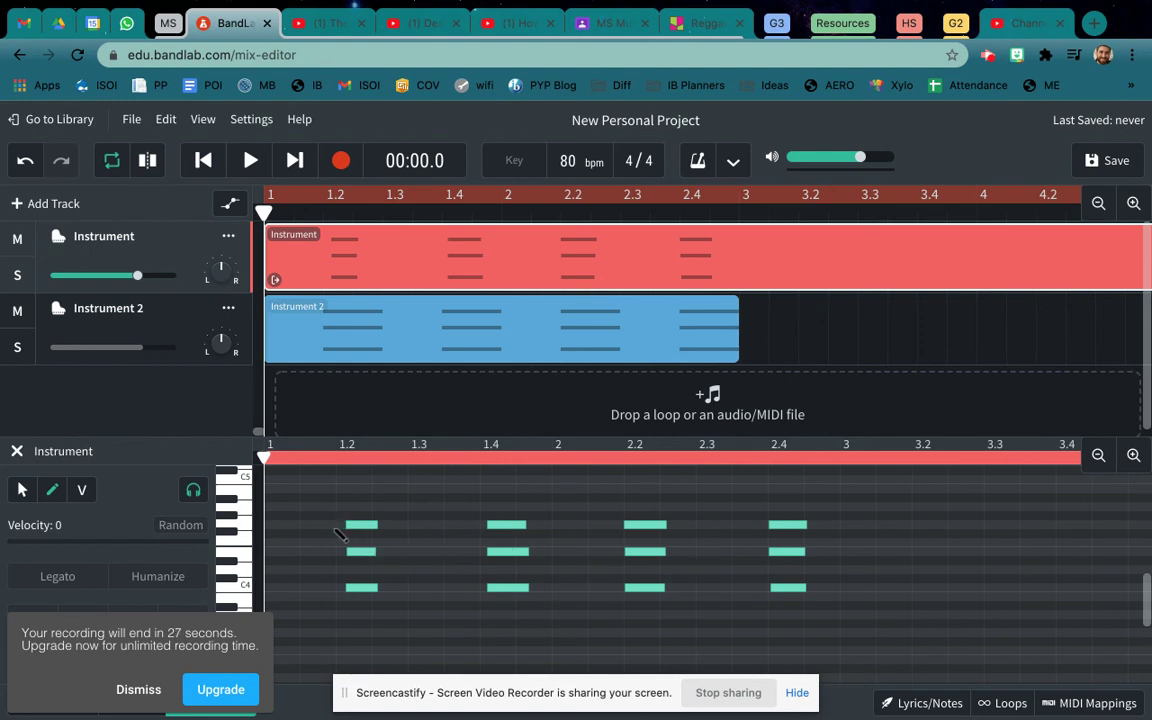
left_click(22, 489)
mouse_move(314, 700)
left_click(1107, 162)
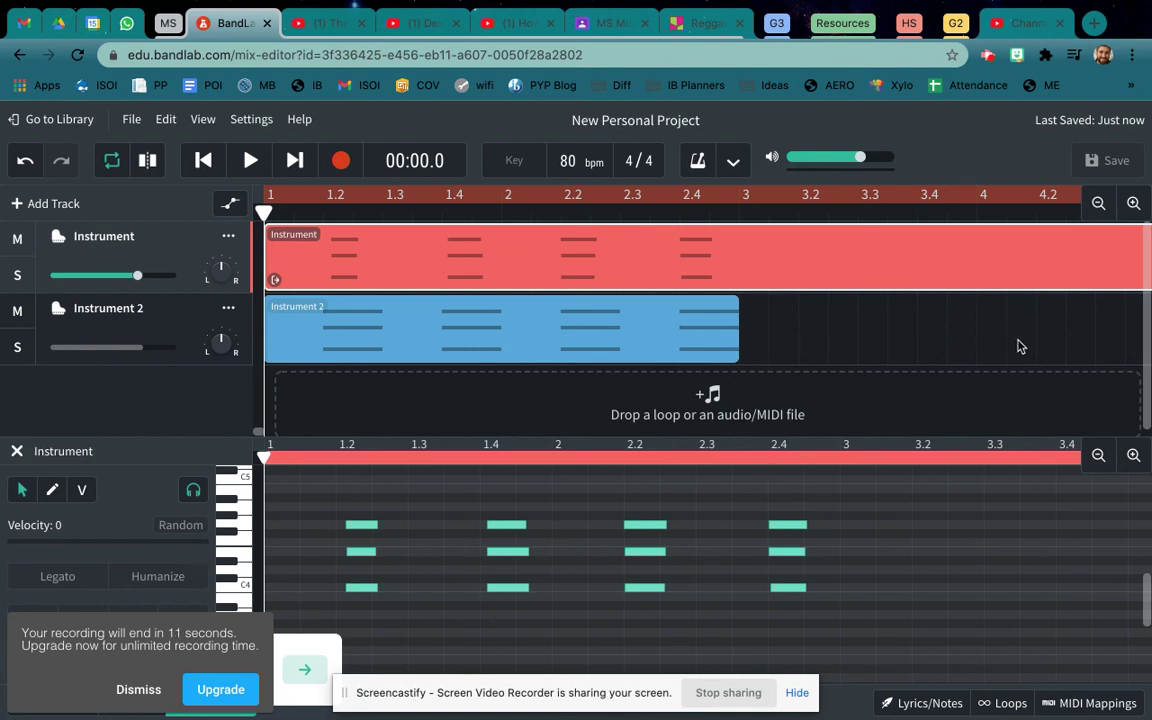
left_click(988, 58)
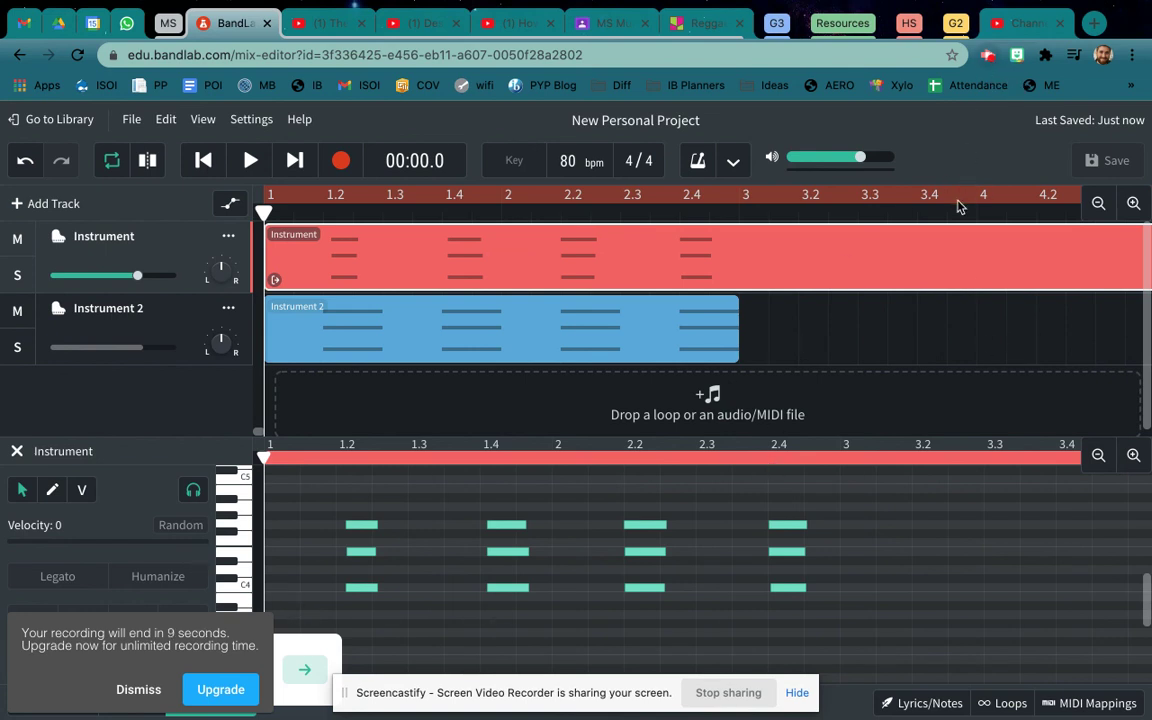